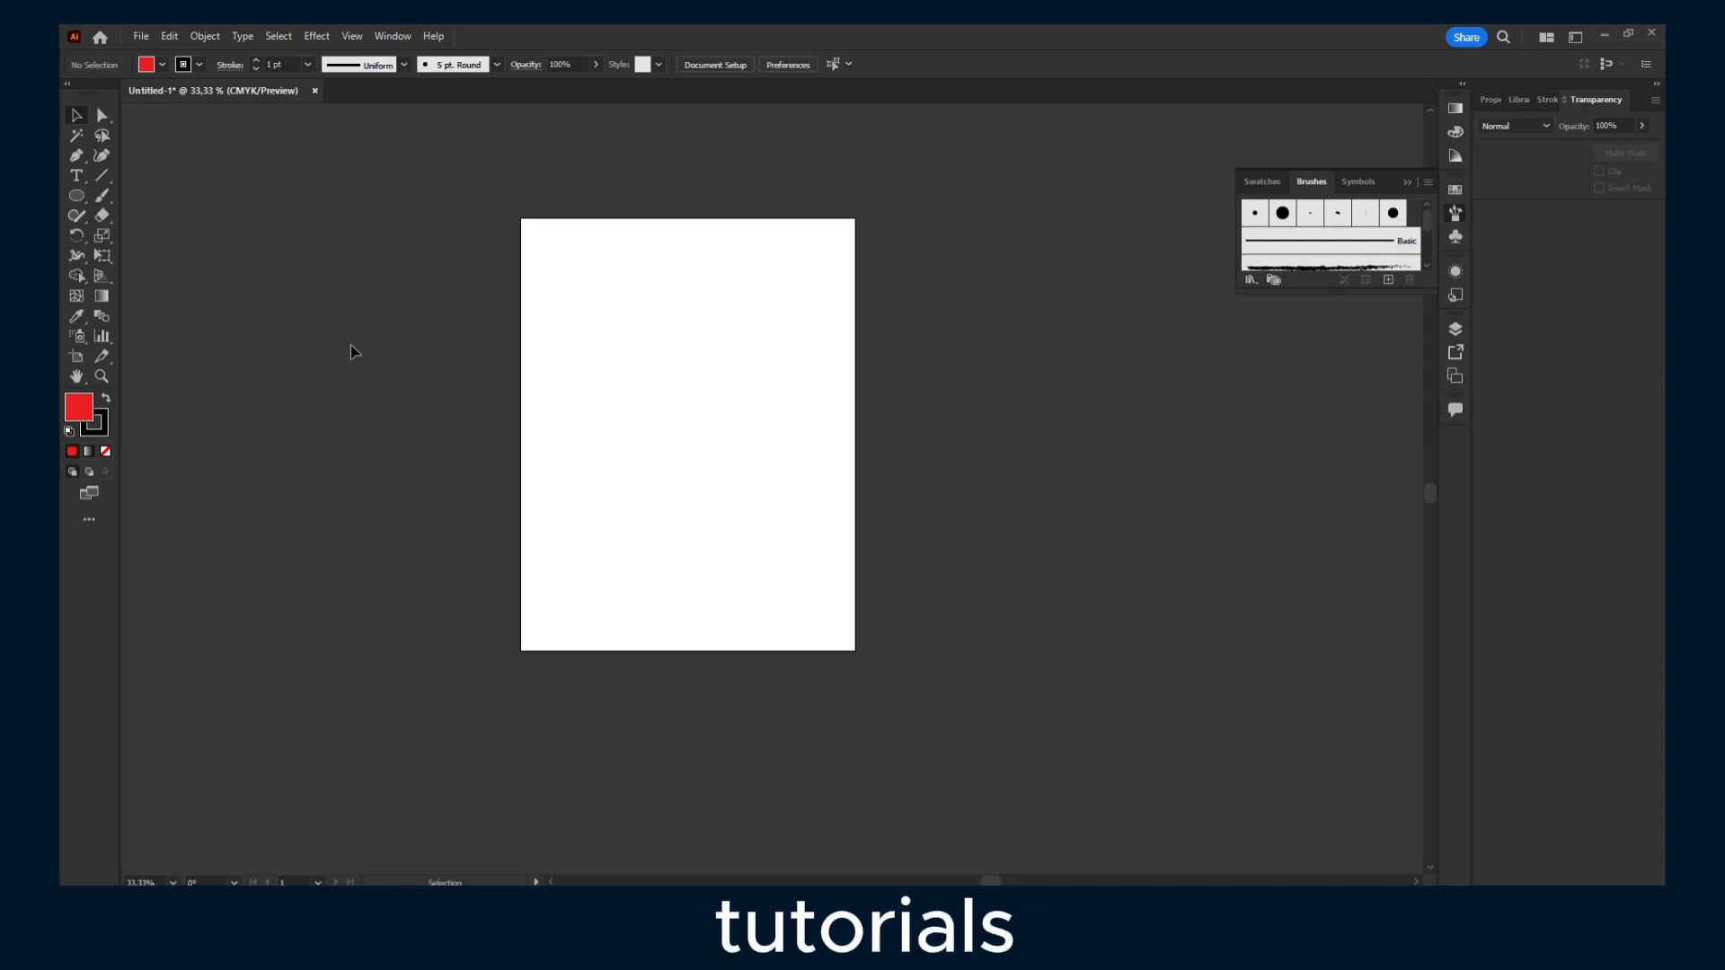
# Draw three overlapping rectangles forming a car body, including a rear one about 319 × 72 pt and a front one about 153 × 90 pt.
pyautogui.click(77, 196)
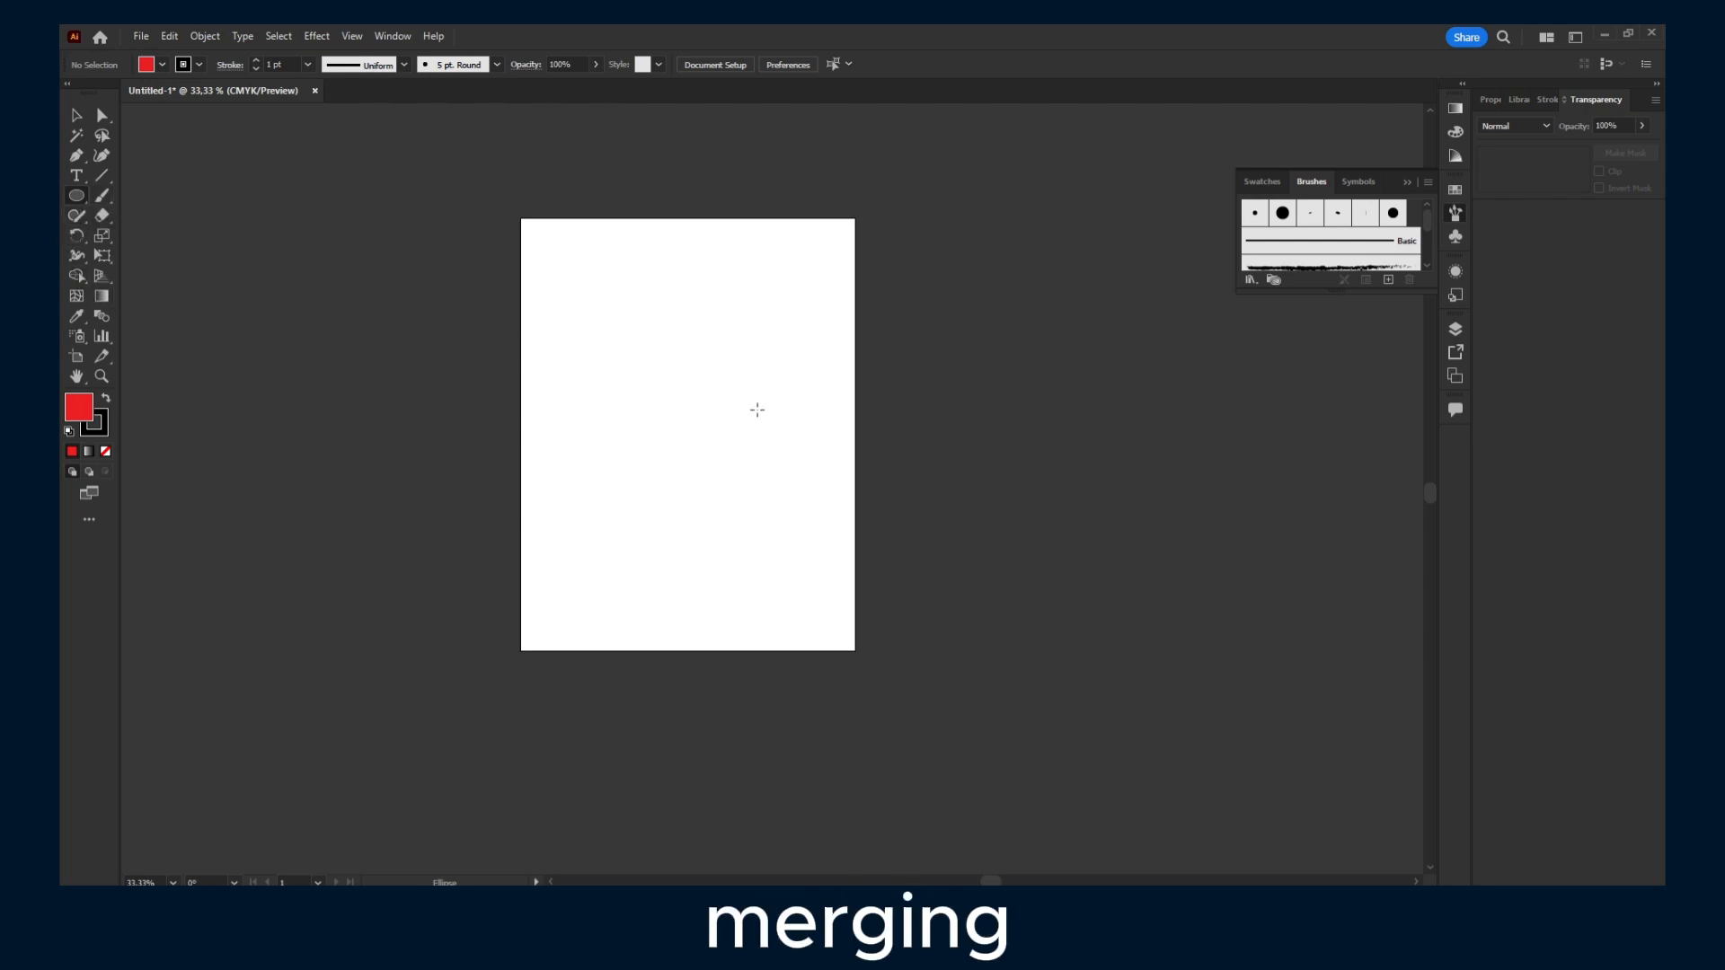
pyautogui.rightClick(76, 196)
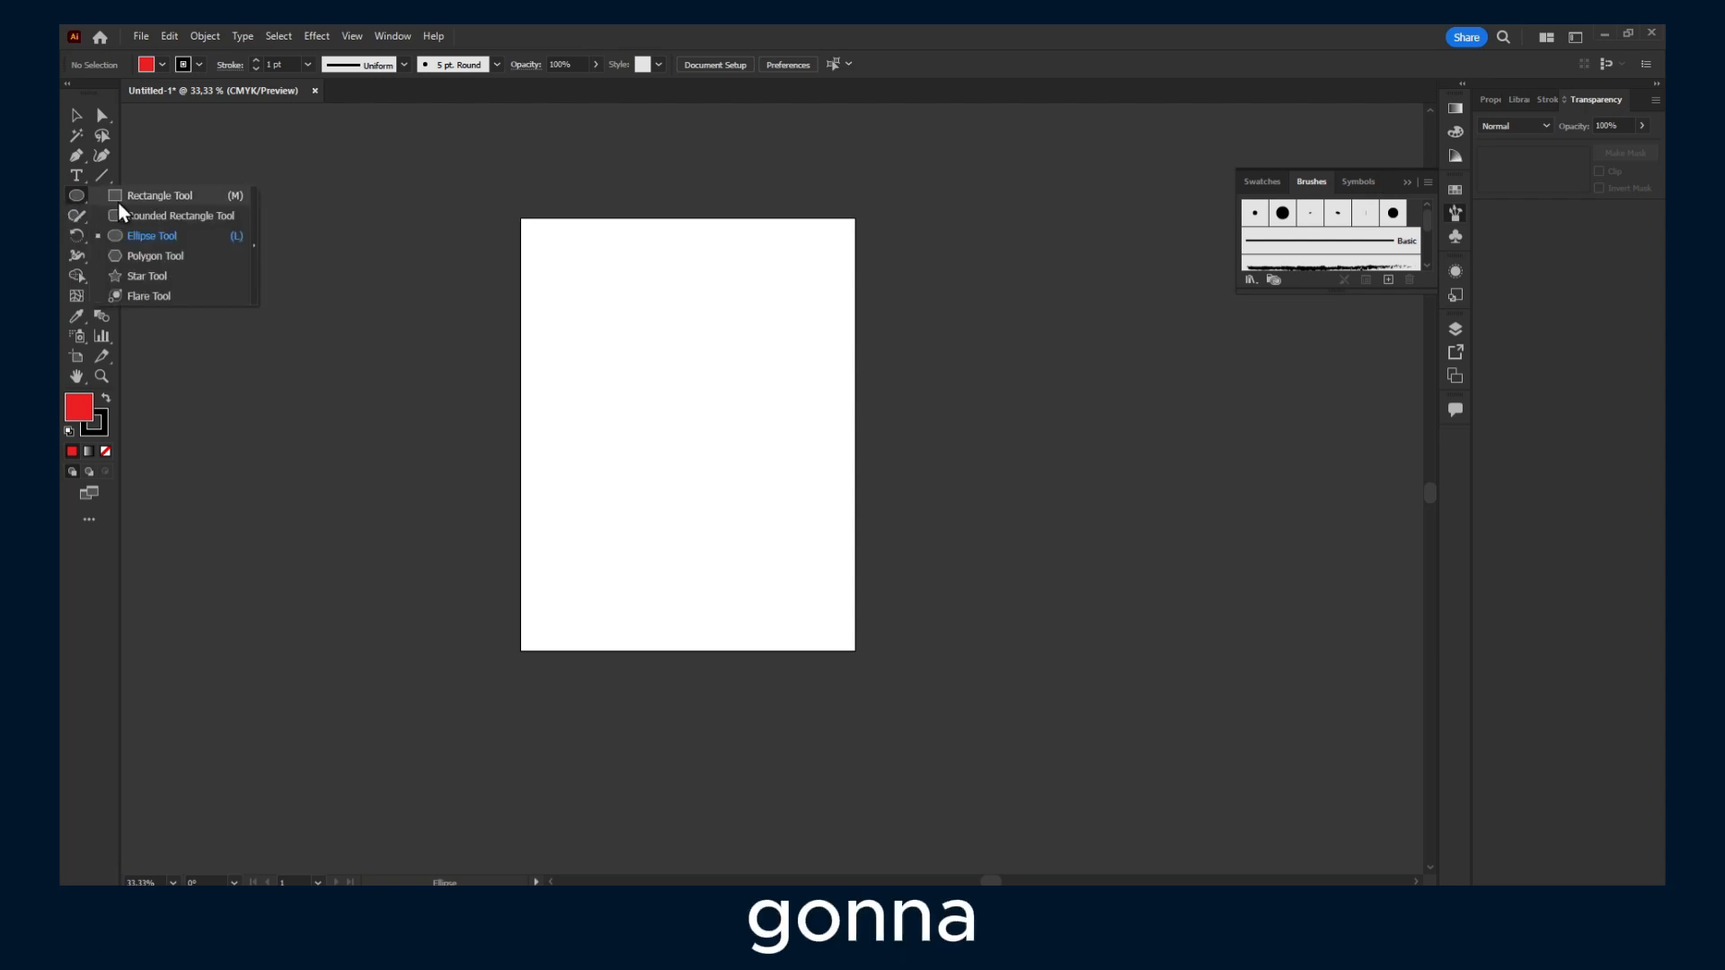
pyautogui.click(157, 195)
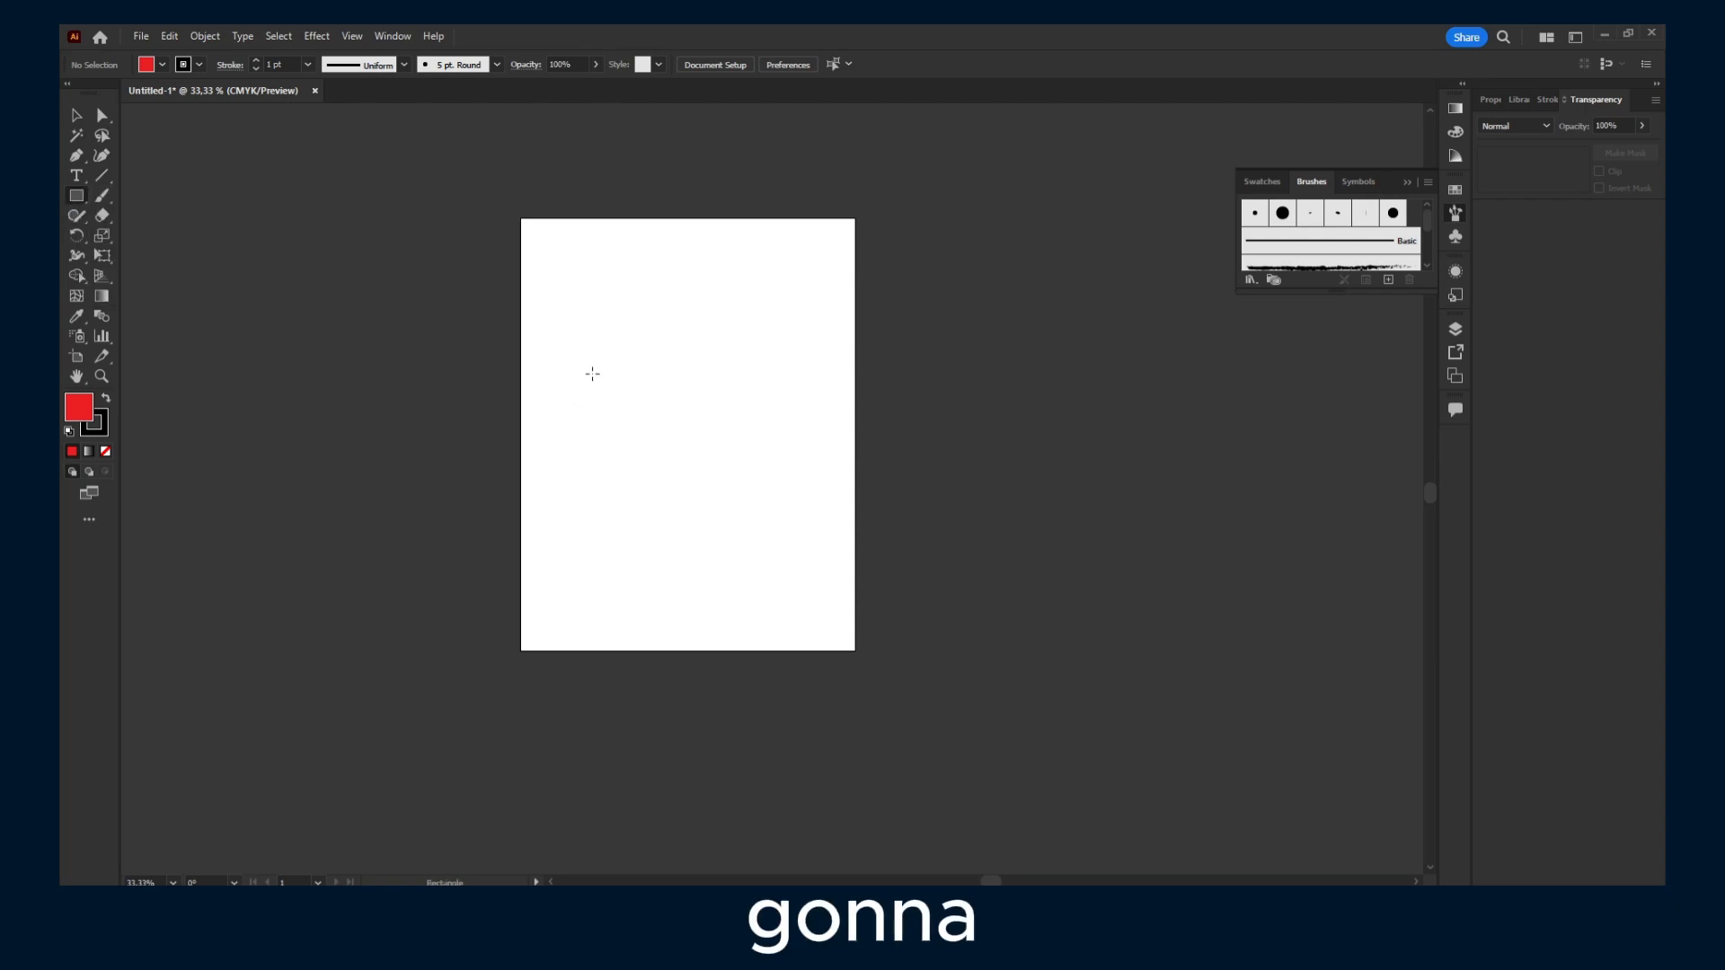
pyautogui.moveTo(604, 352); pyautogui.dragTo(804, 422)
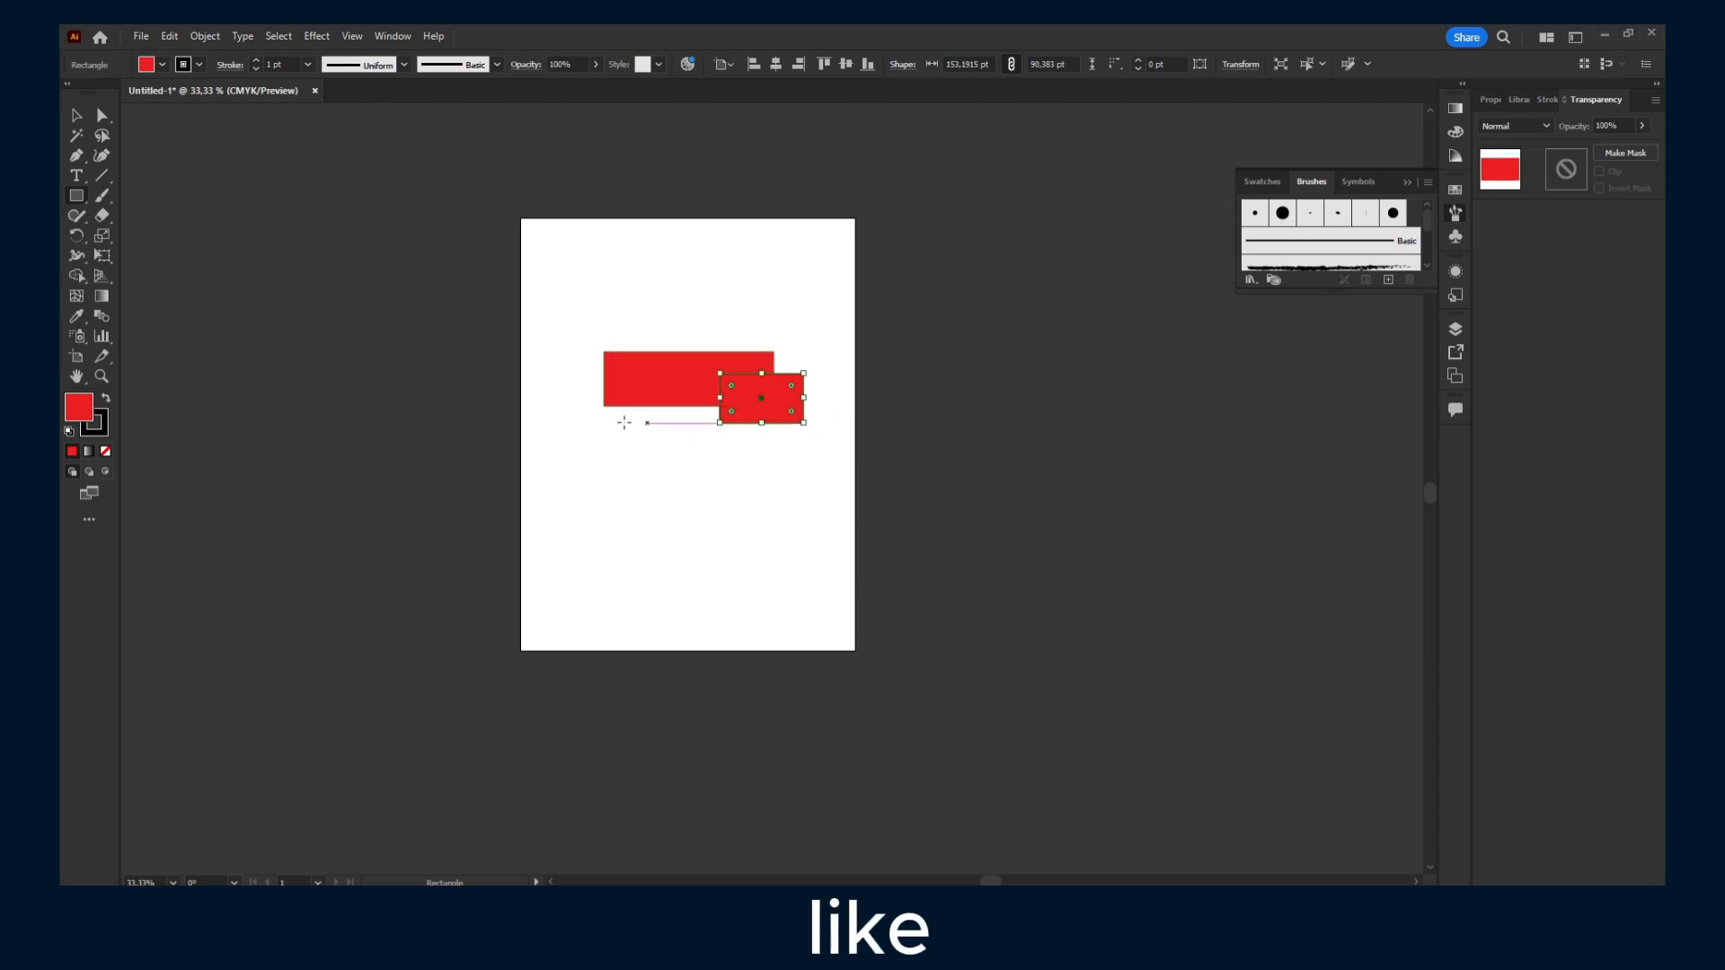
pyautogui.moveTo(560, 383); pyautogui.dragTo(736, 422)
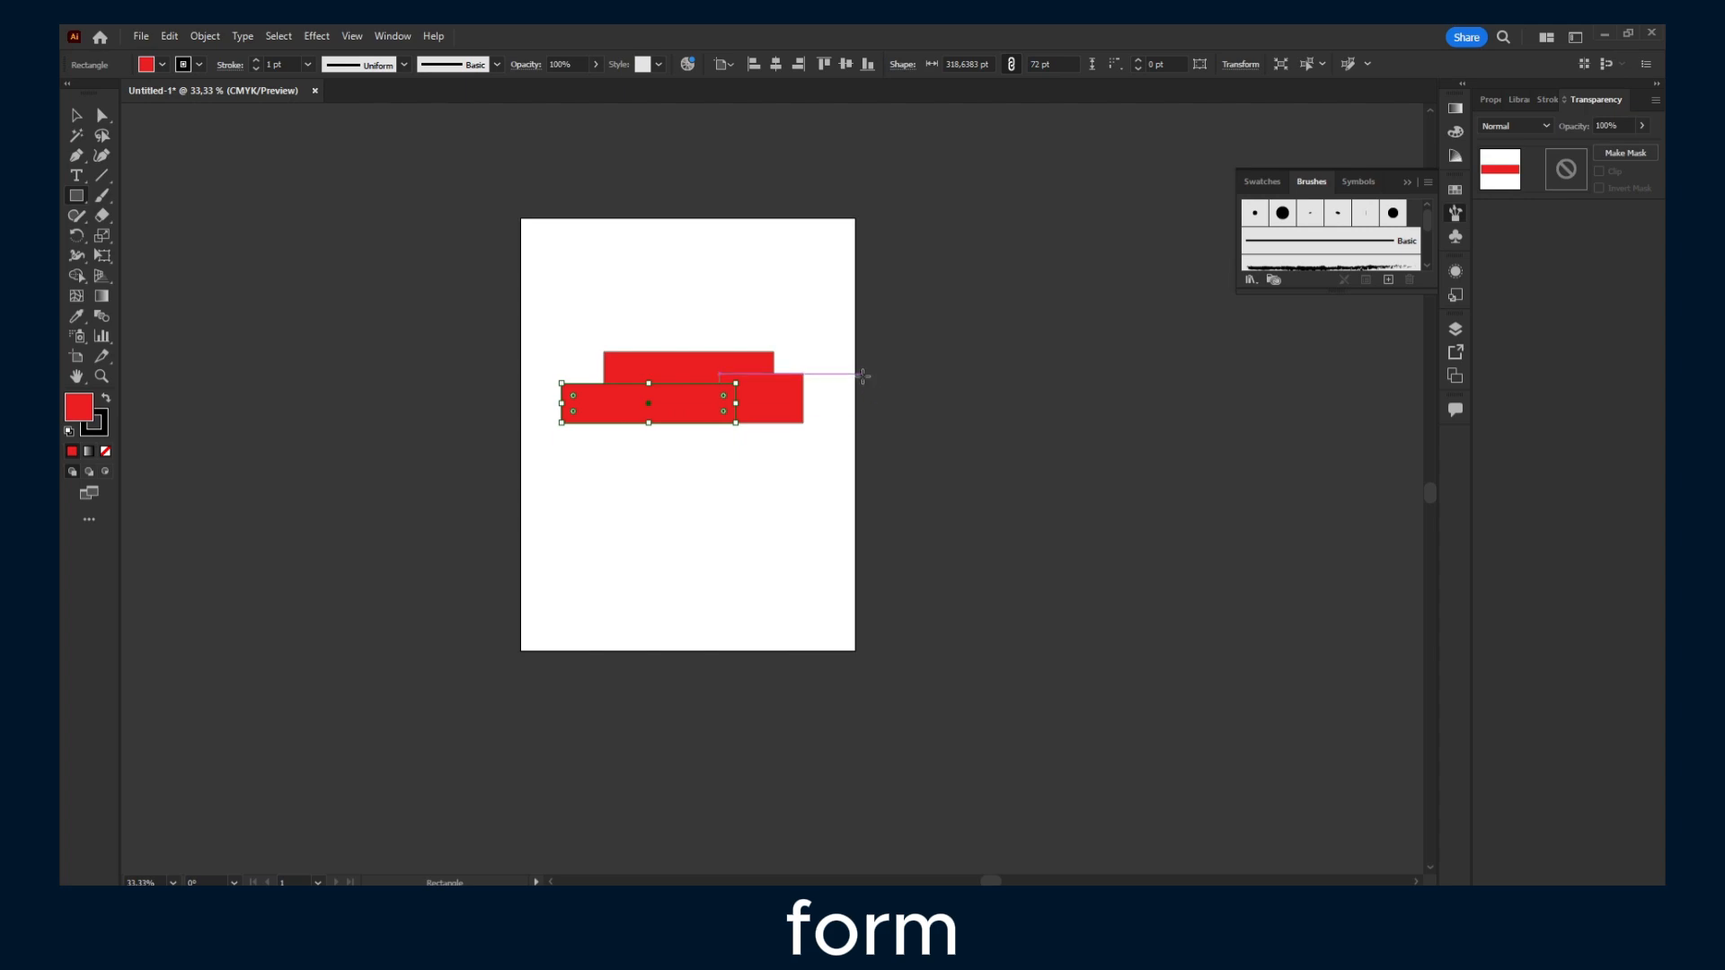
# Draw a circle about 82 pt in diameter at the lower edge of the rear rectangle as a wheel.
pyautogui.click(77, 196)
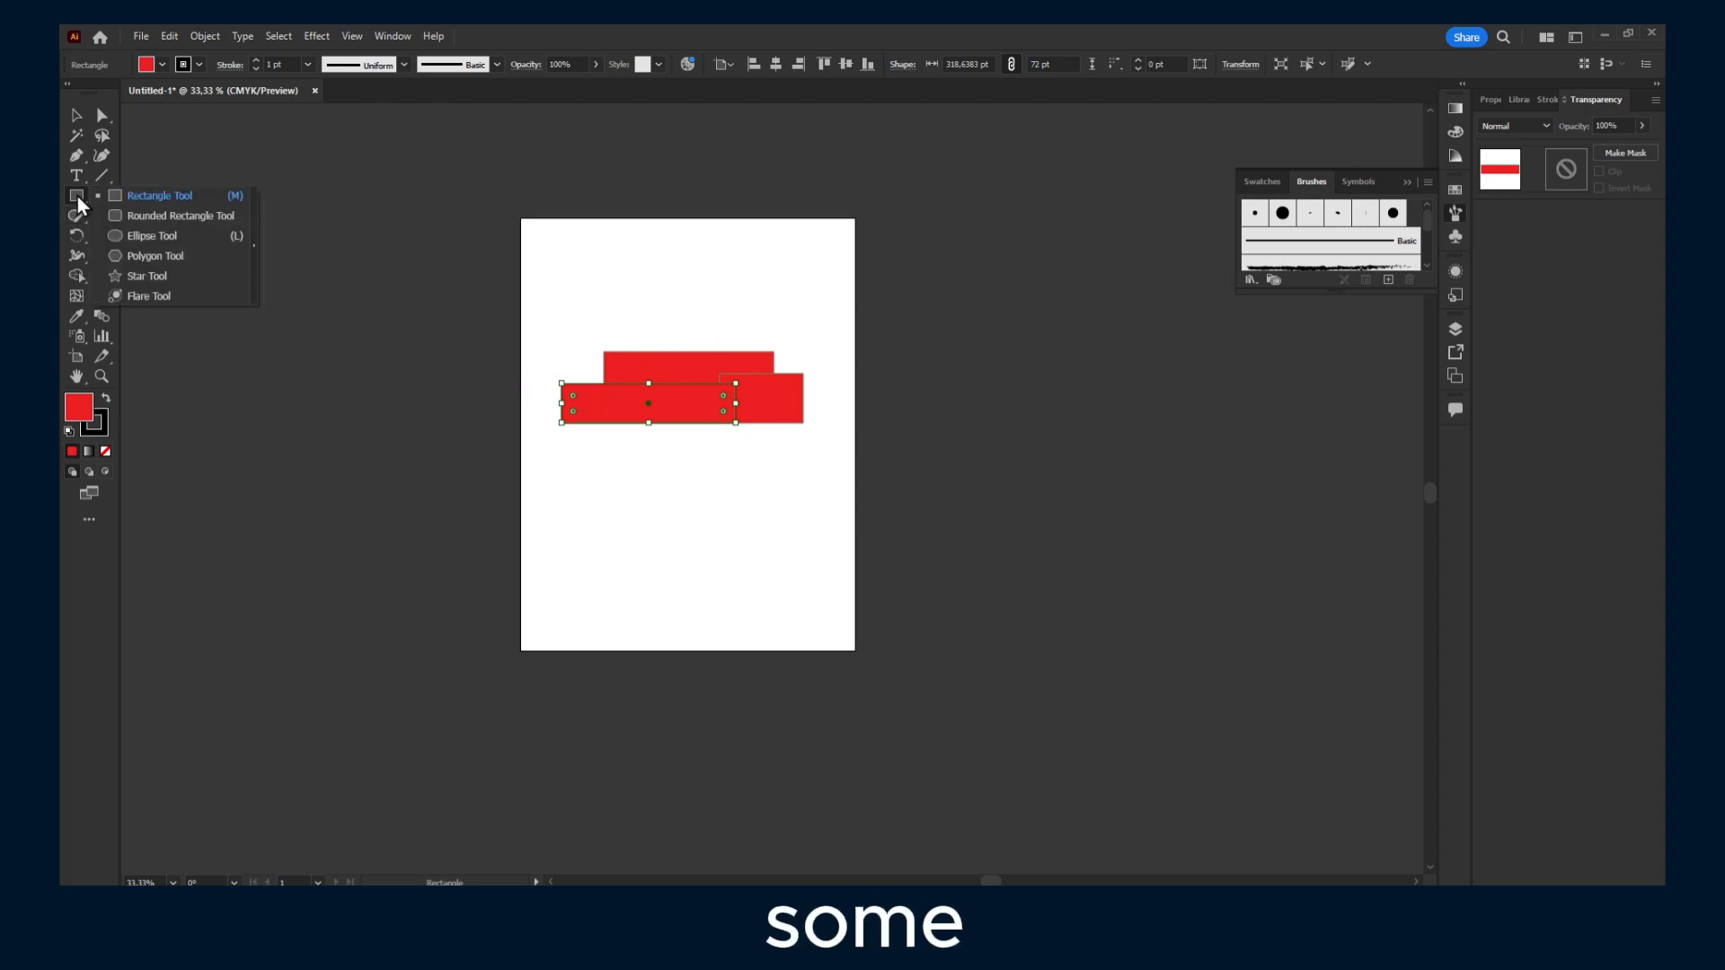
pyautogui.click(107, 235)
pyautogui.moveTo(584, 419); pyautogui.dragTo(631, 463)
pyautogui.press('v')
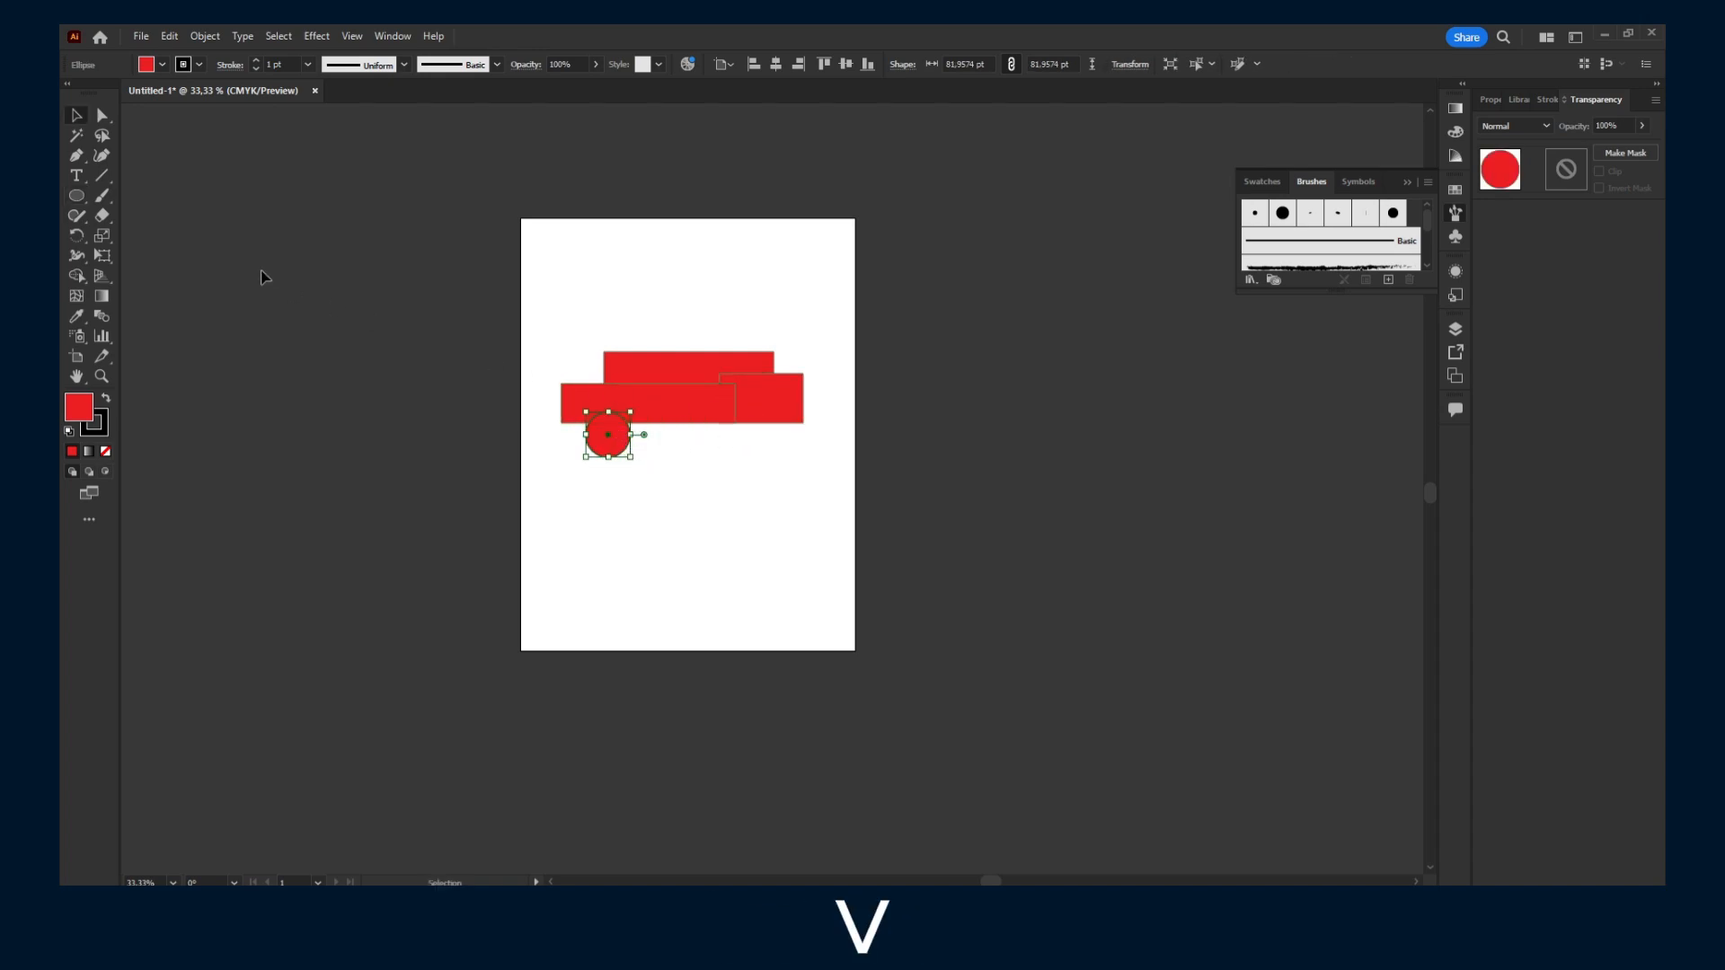
# Position the wheel circle overlapping the body's lower edge and place a matching second wheel under the front part.
pyautogui.hotkey('shift', 'm')
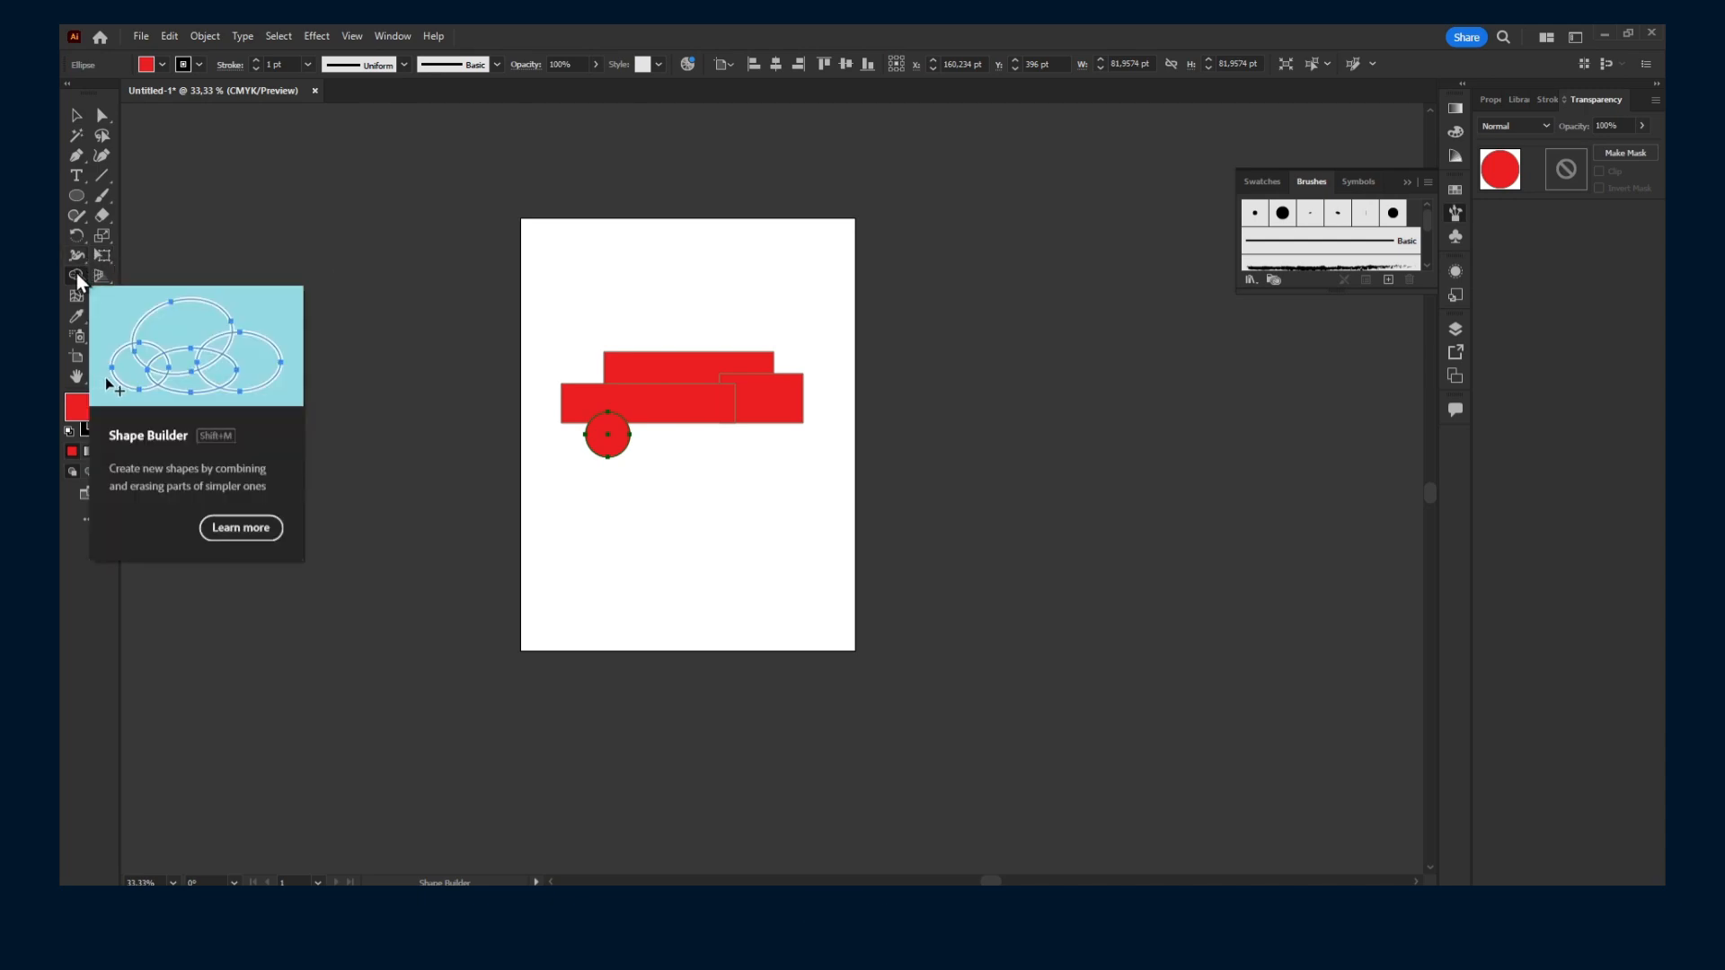
pyautogui.click(75, 117)
pyautogui.click(79, 193)
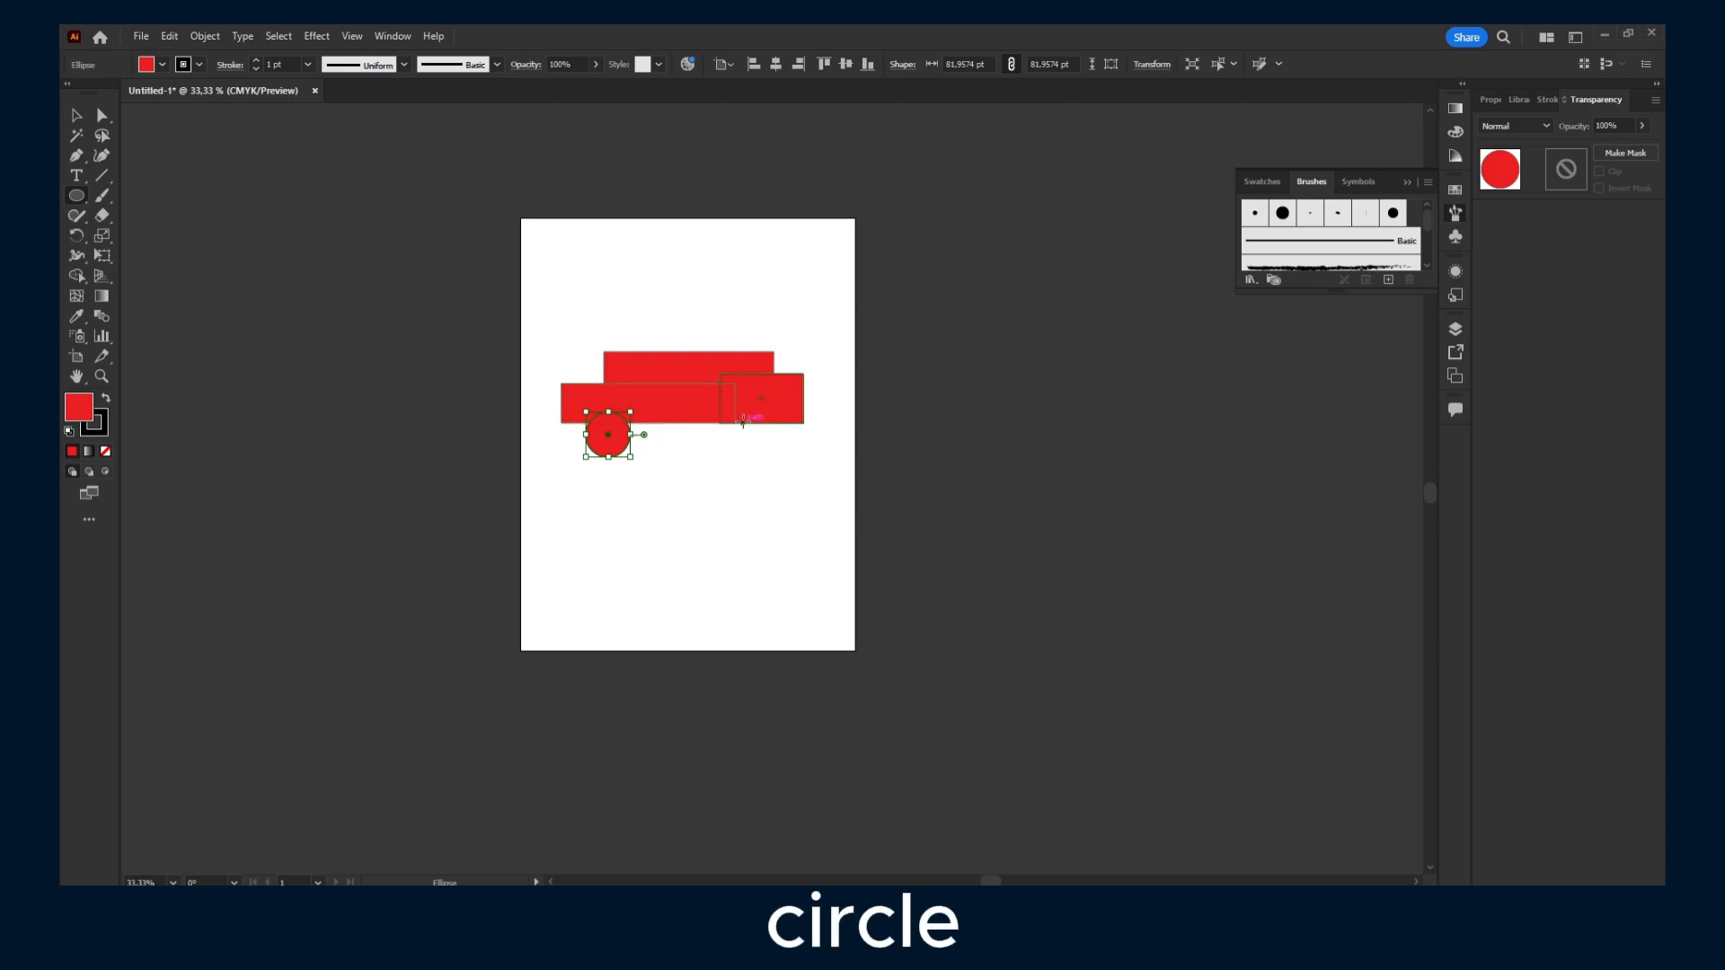
pyautogui.press('v')
pyautogui.moveTo(612, 434)
pyautogui.mouseDown()
pyautogui.moveTo(757, 435)
pyautogui.moveTo(620, 429)
pyautogui.mouseUp()
pyautogui.click(700, 325)
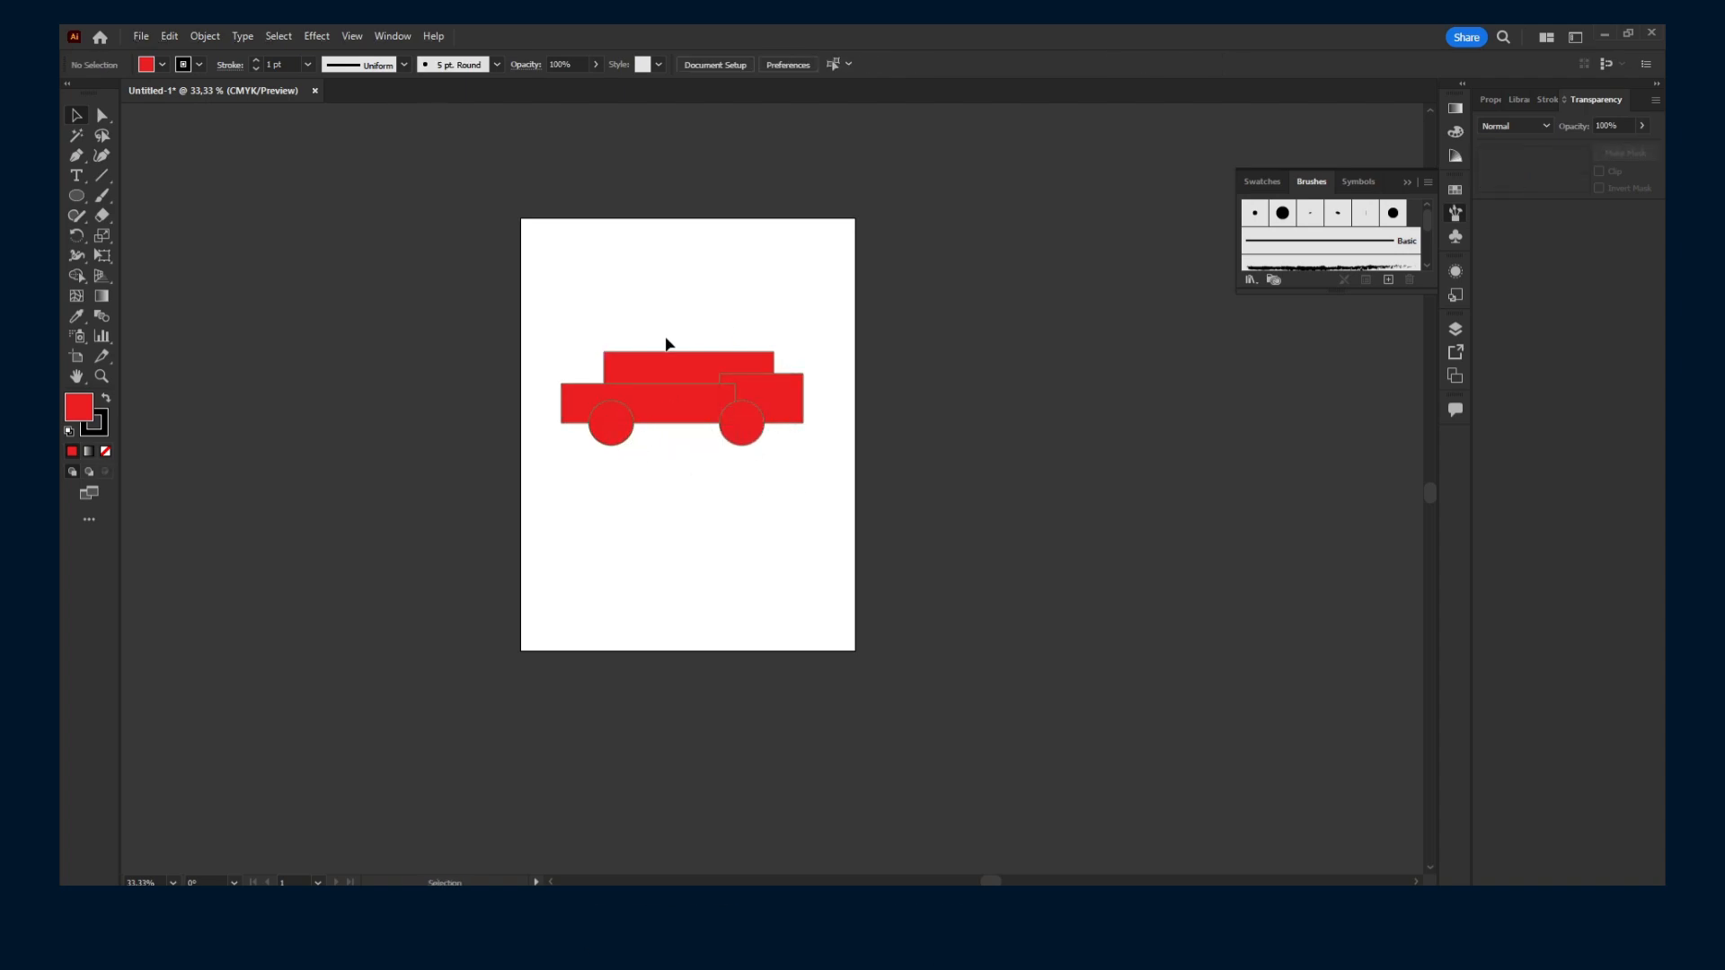
# Select all the rectangles and circles and merge them into a car silhouette with Shape Builder.
pyautogui.hotkey('ctrl', 'a')
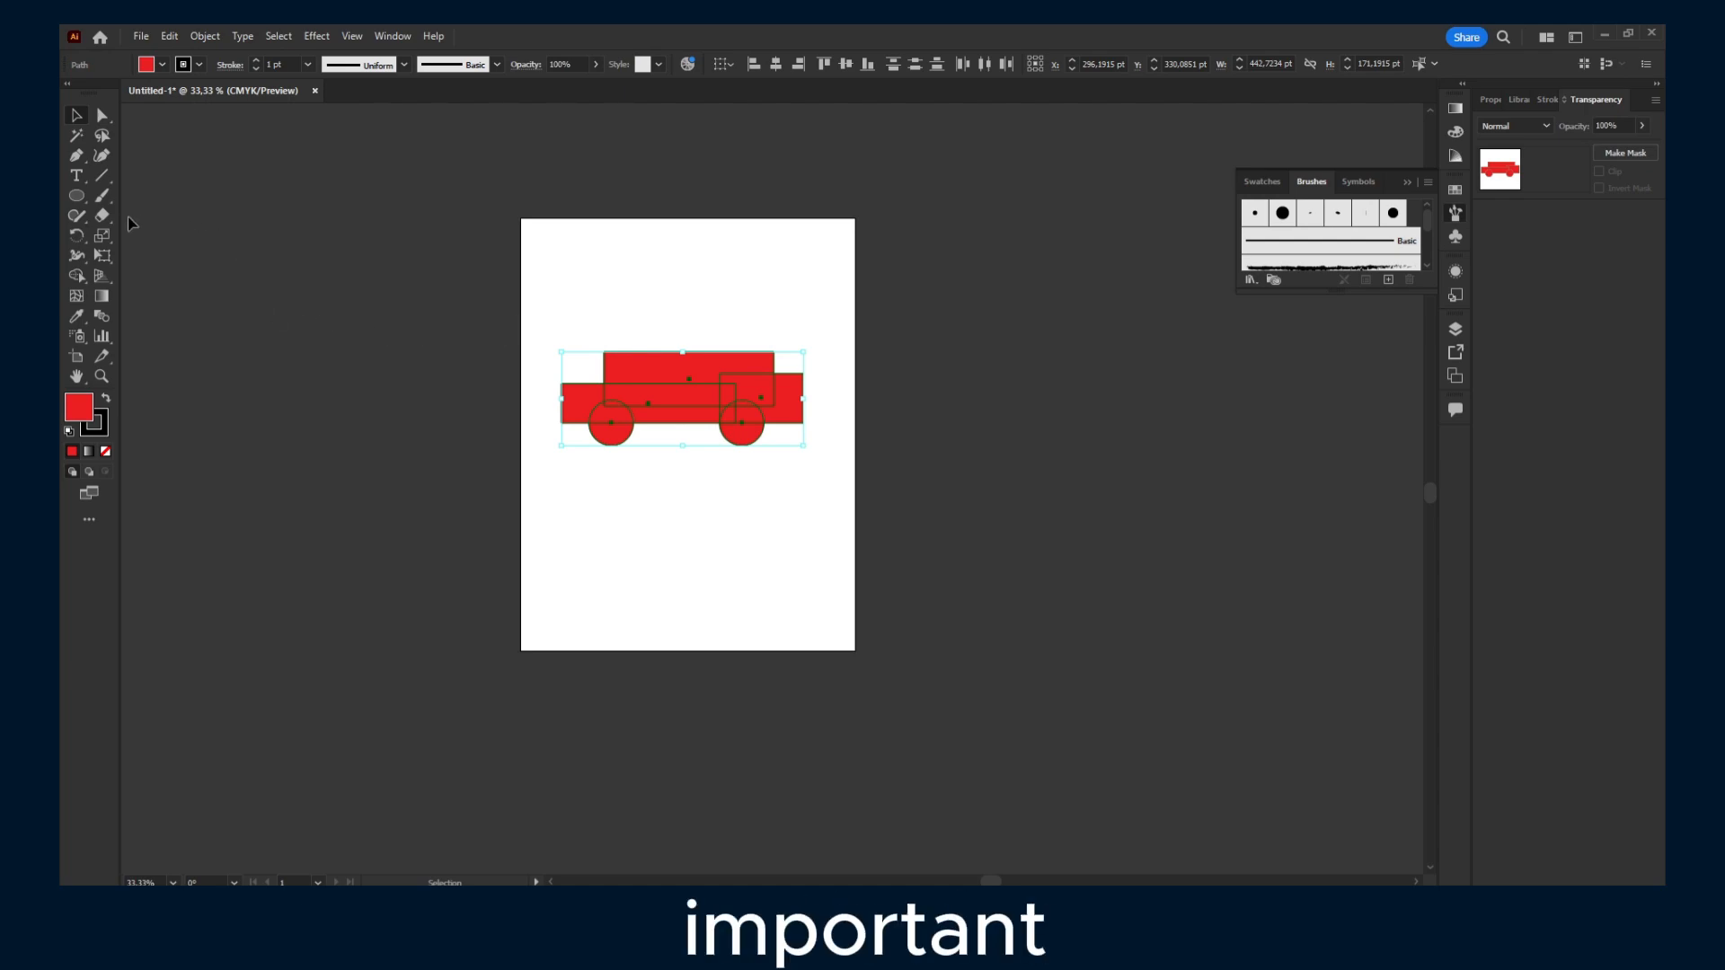
pyautogui.hotkey('shift', 'm')
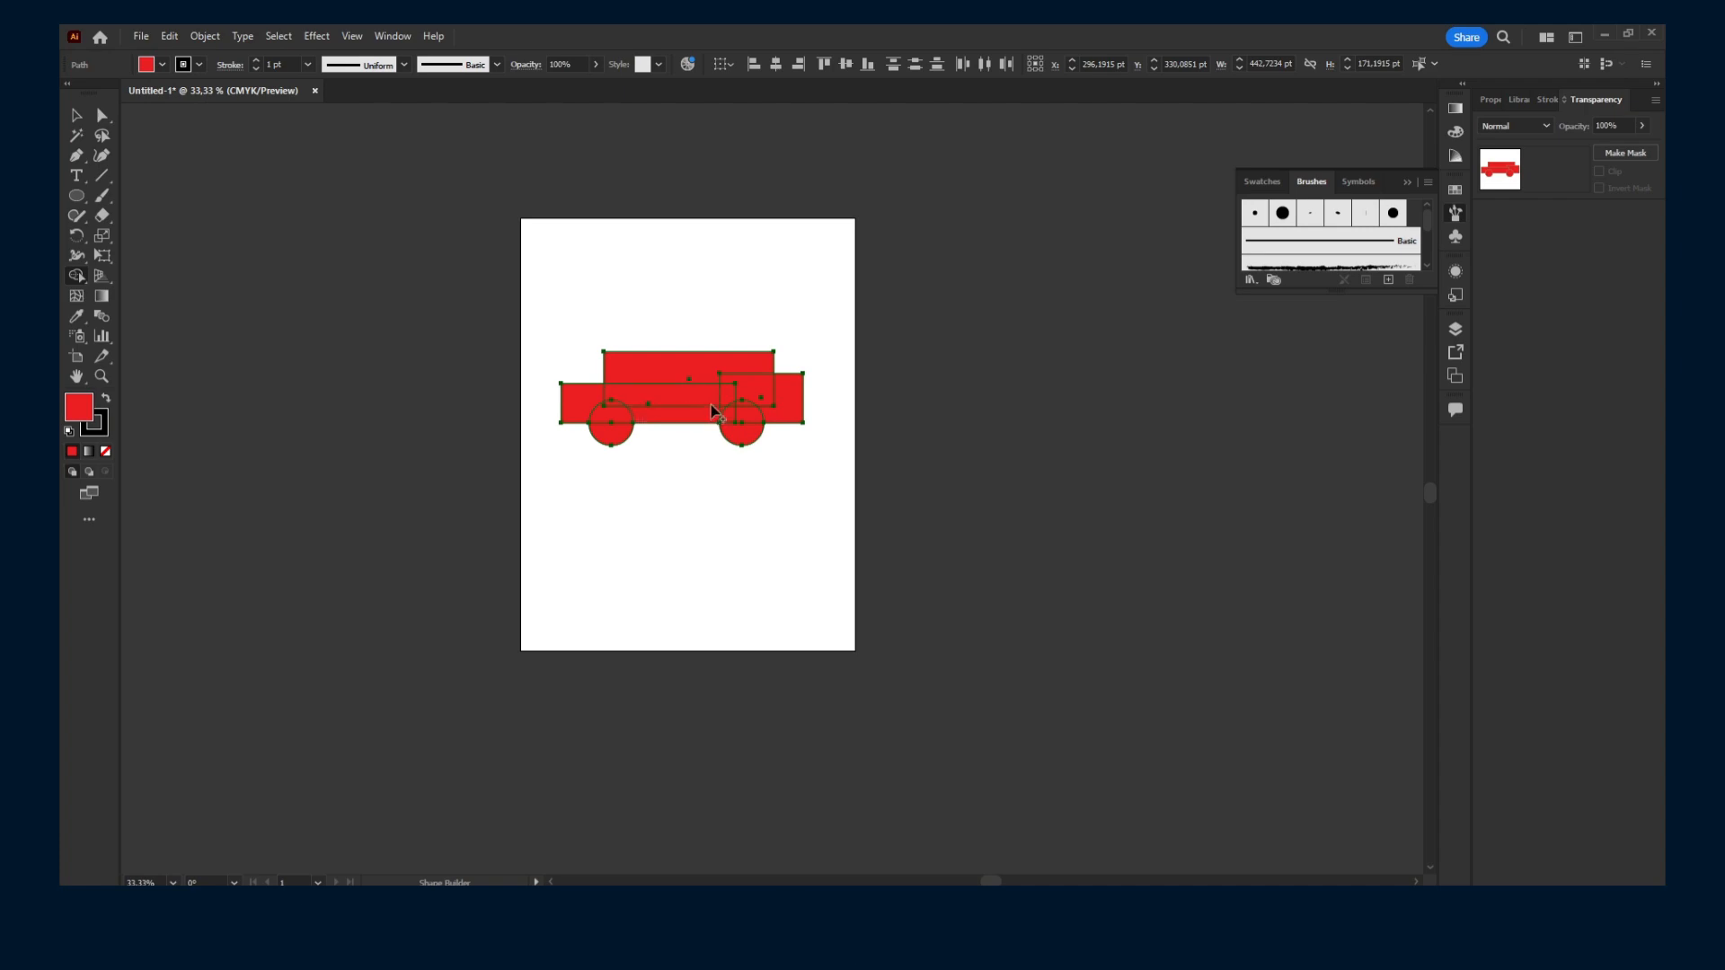
pyautogui.moveTo(738, 389)
pyautogui.mouseDown()
pyautogui.moveTo(665, 392)
pyautogui.moveTo(742, 403)
pyautogui.moveTo(585, 396)
pyautogui.moveTo(627, 411)
pyautogui.mouseUp()
pyautogui.moveTo(738, 439); pyautogui.dragTo(739, 408)
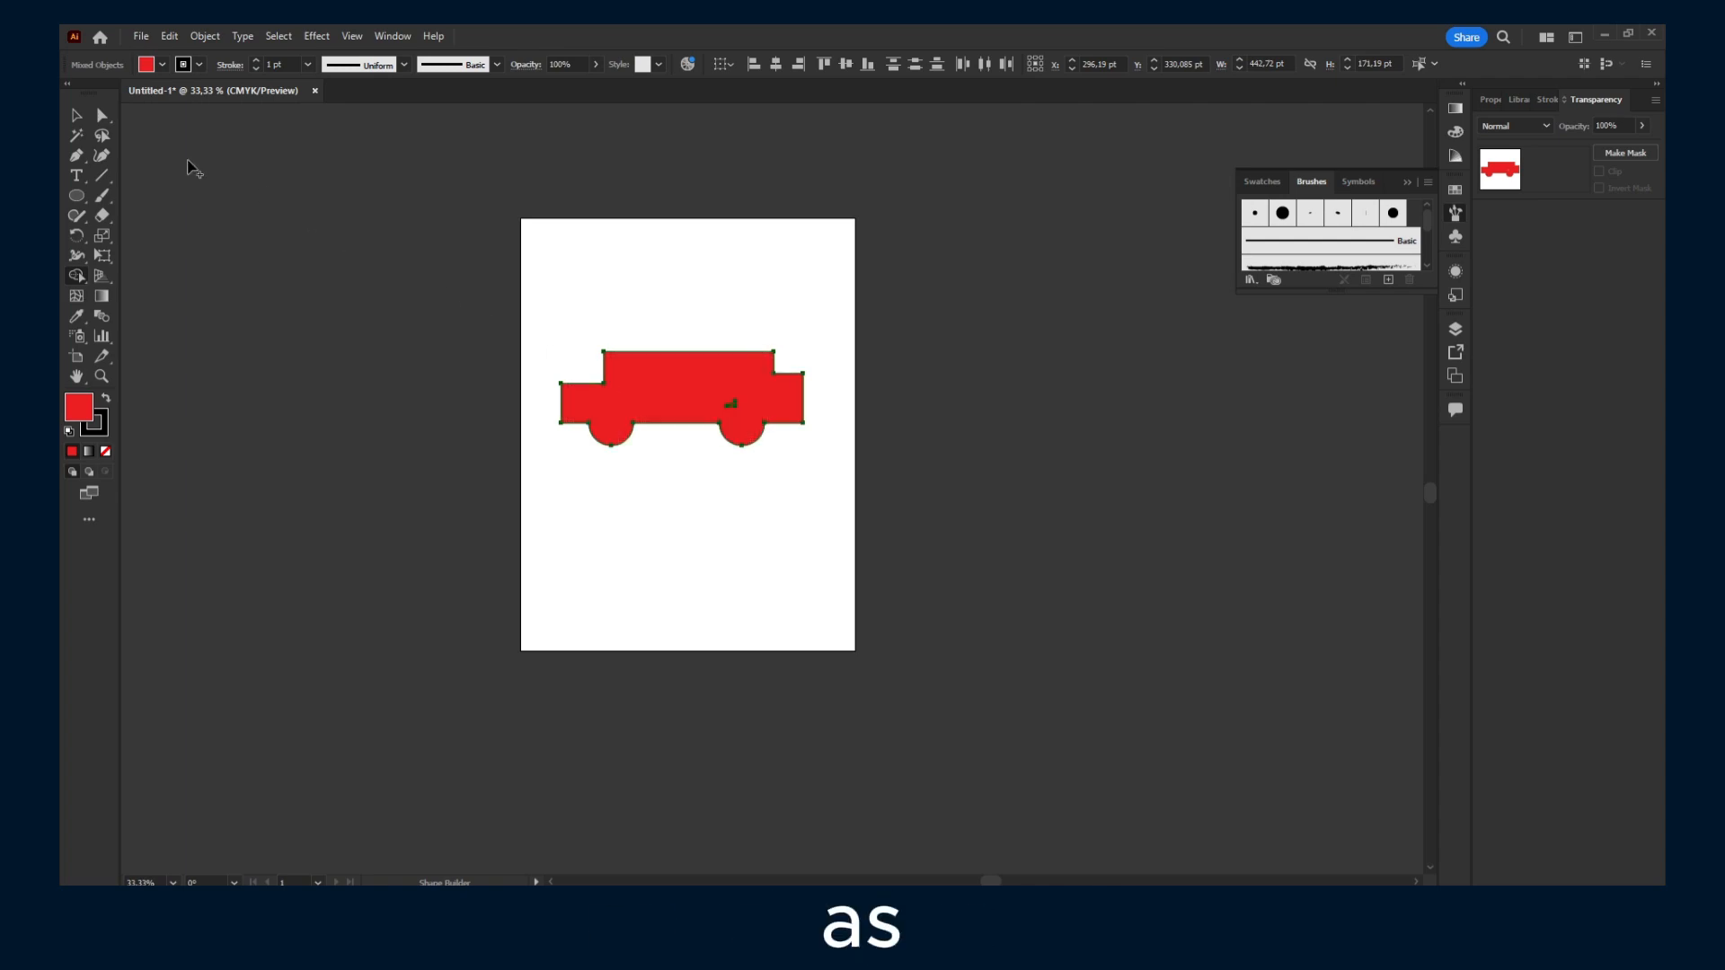
# Shift the car slightly, then merge the small leftover triangle above the front wheel into the body with Shape Builder.
pyautogui.press('v')
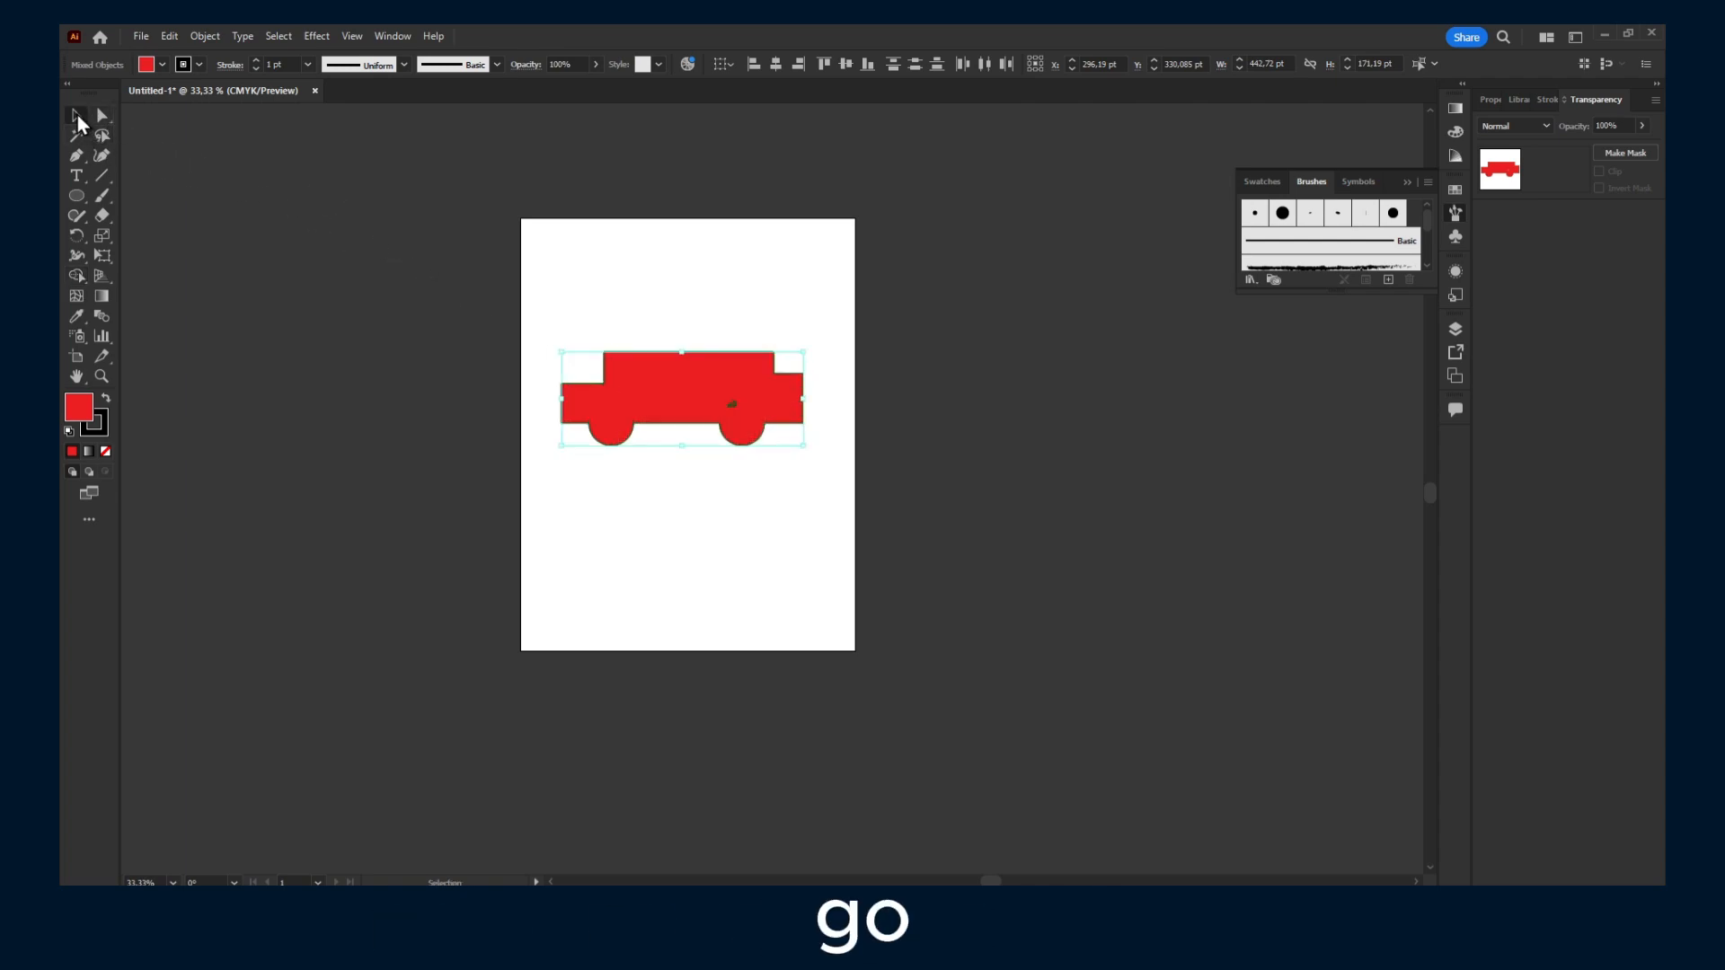
pyautogui.moveTo(738, 433); pyautogui.dragTo(778, 451)
pyautogui.scroll(3, 702, 362)
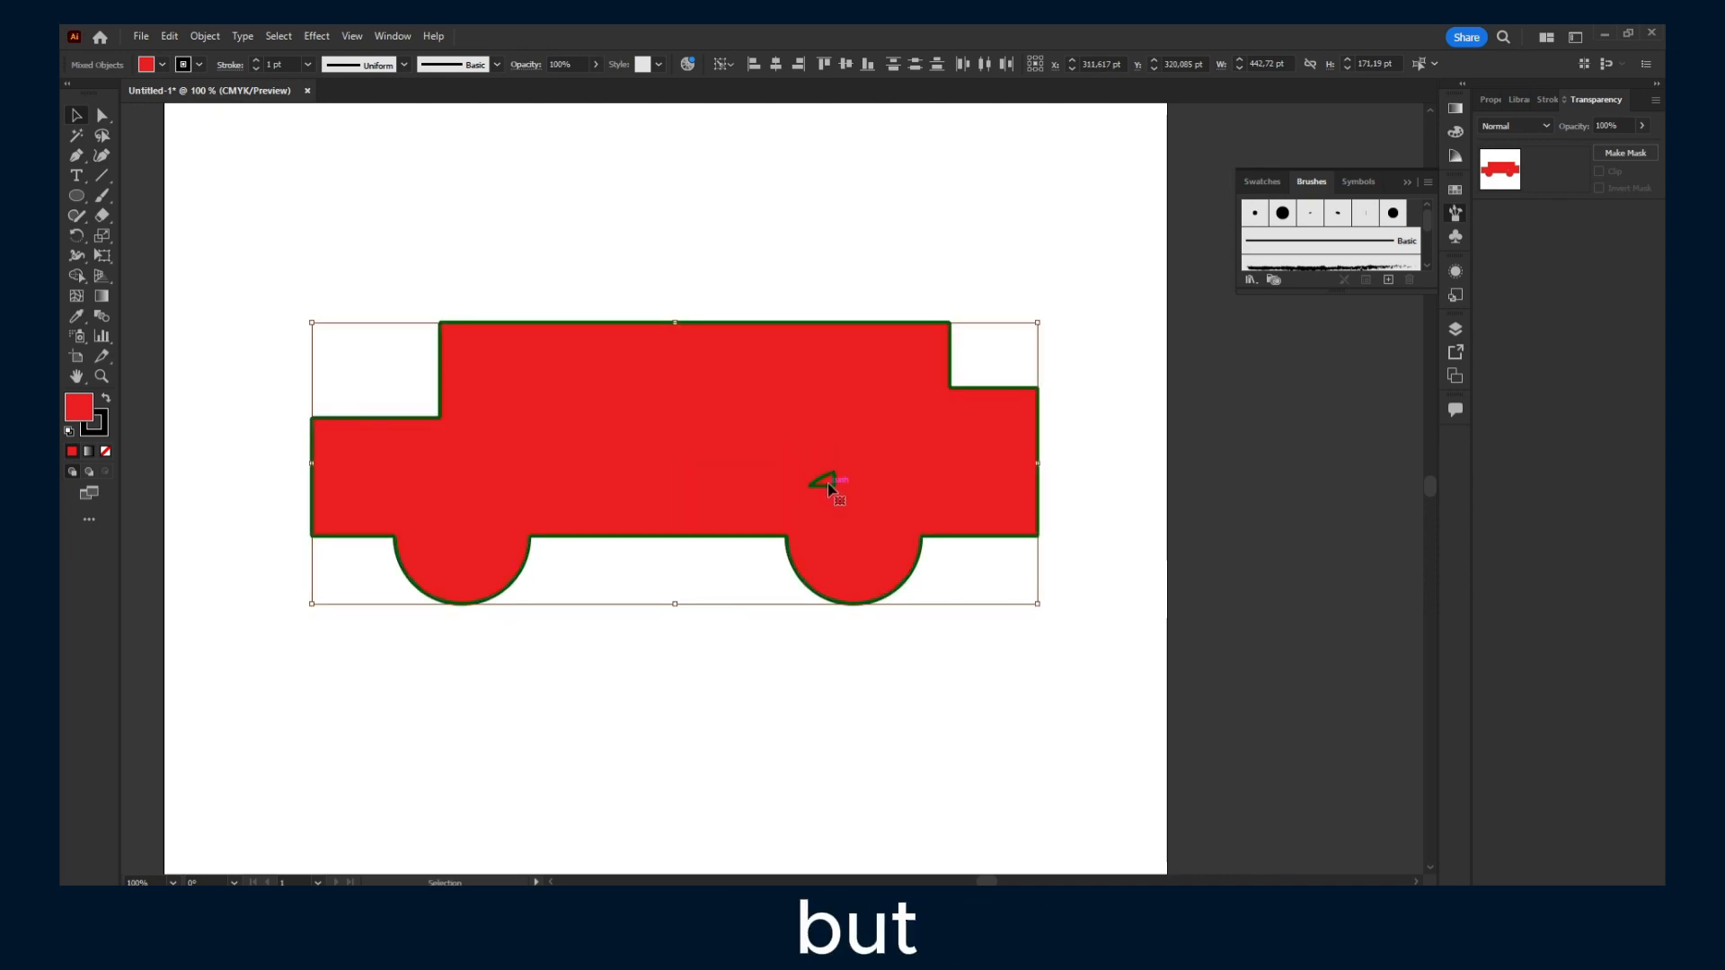
pyautogui.press('a')
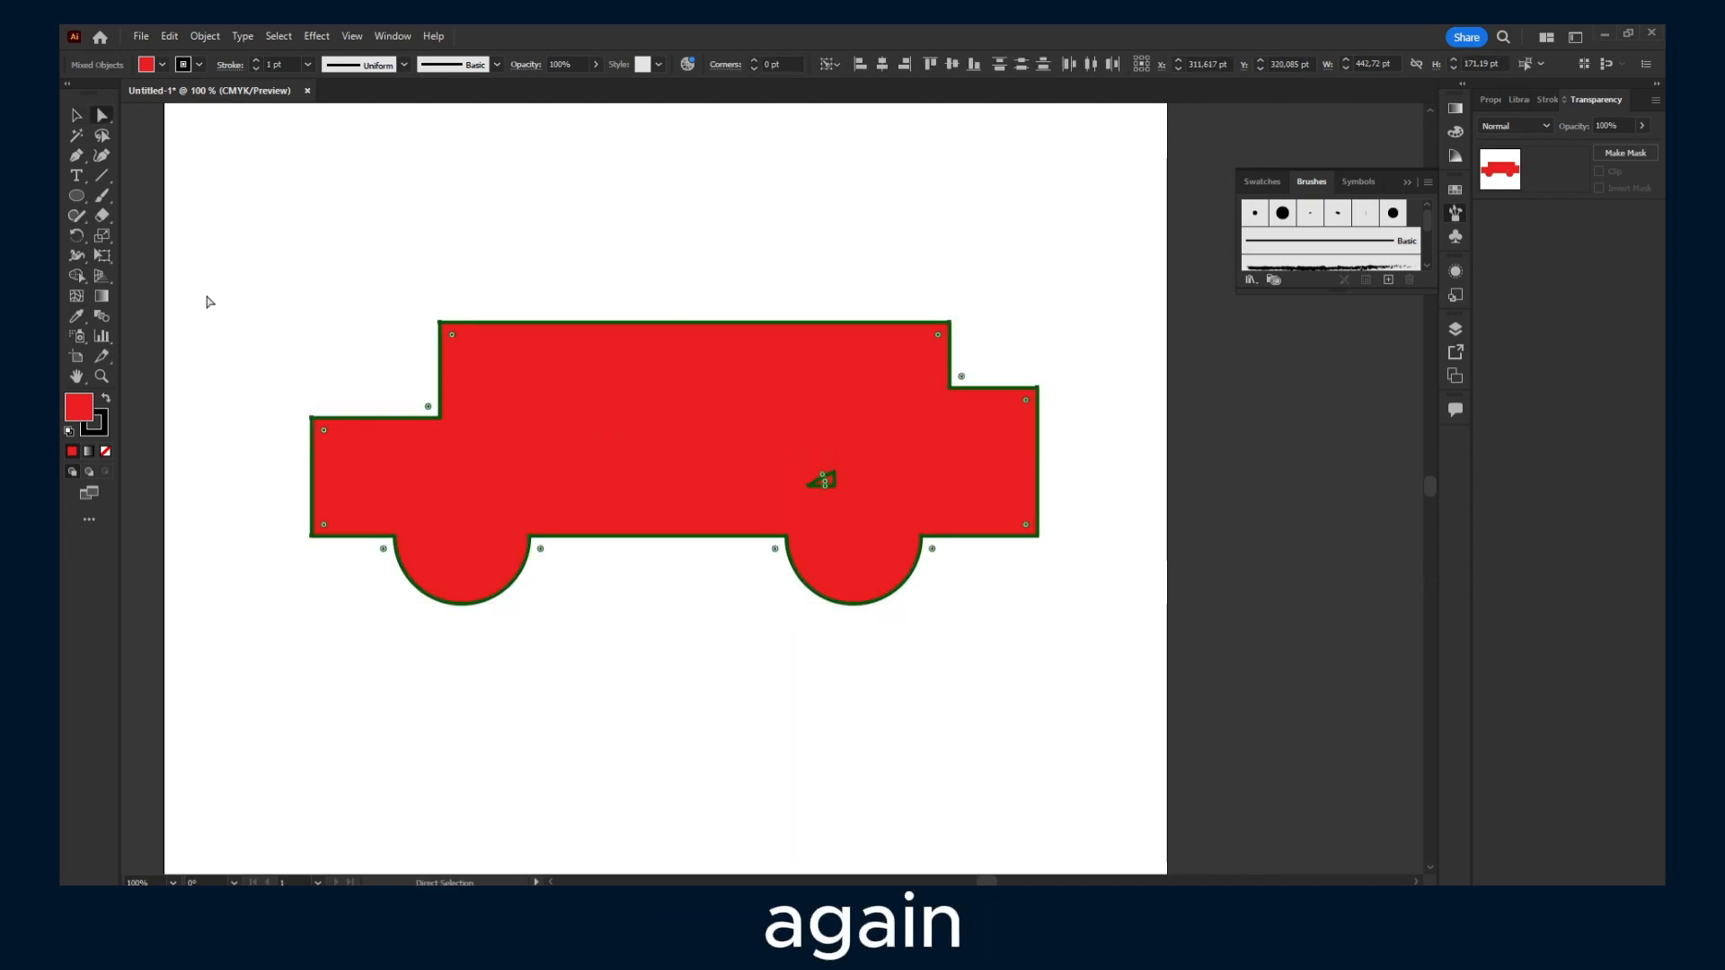
pyautogui.press('v')
pyautogui.moveTo(228, 152); pyautogui.dragTo(1082, 758)
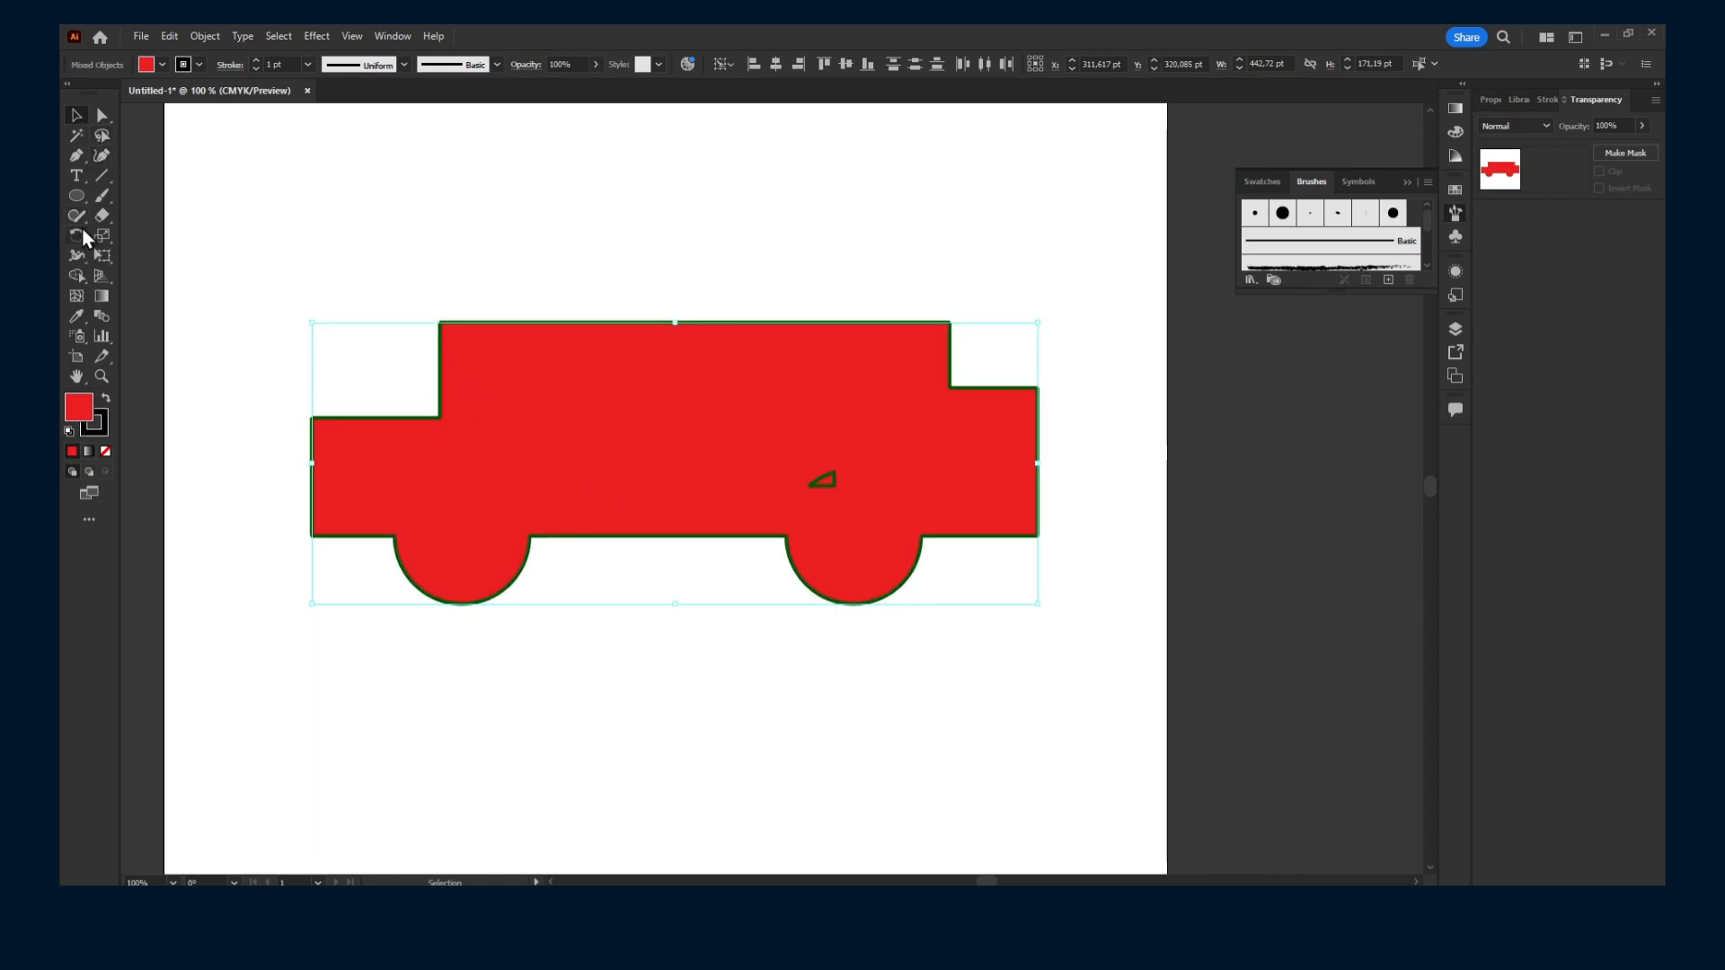
pyautogui.click(85, 274)
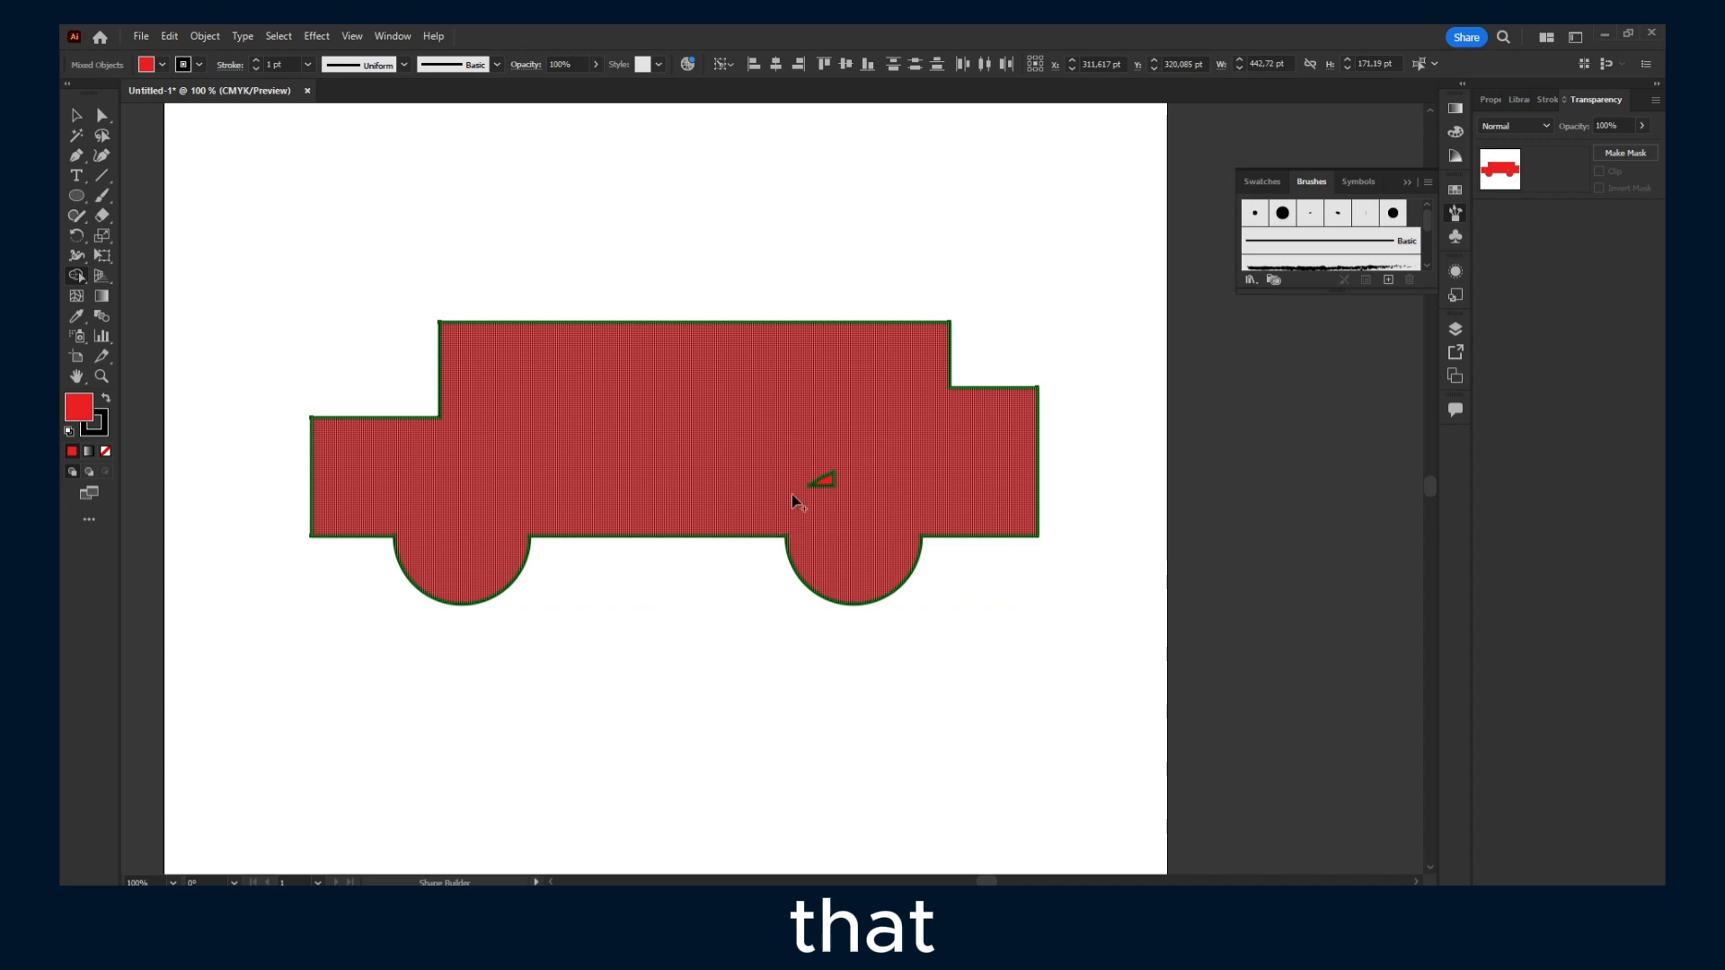
pyautogui.moveTo(845, 499)
pyautogui.mouseDown()
pyautogui.moveTo(809, 468)
pyautogui.moveTo(715, 480)
pyautogui.mouseUp()
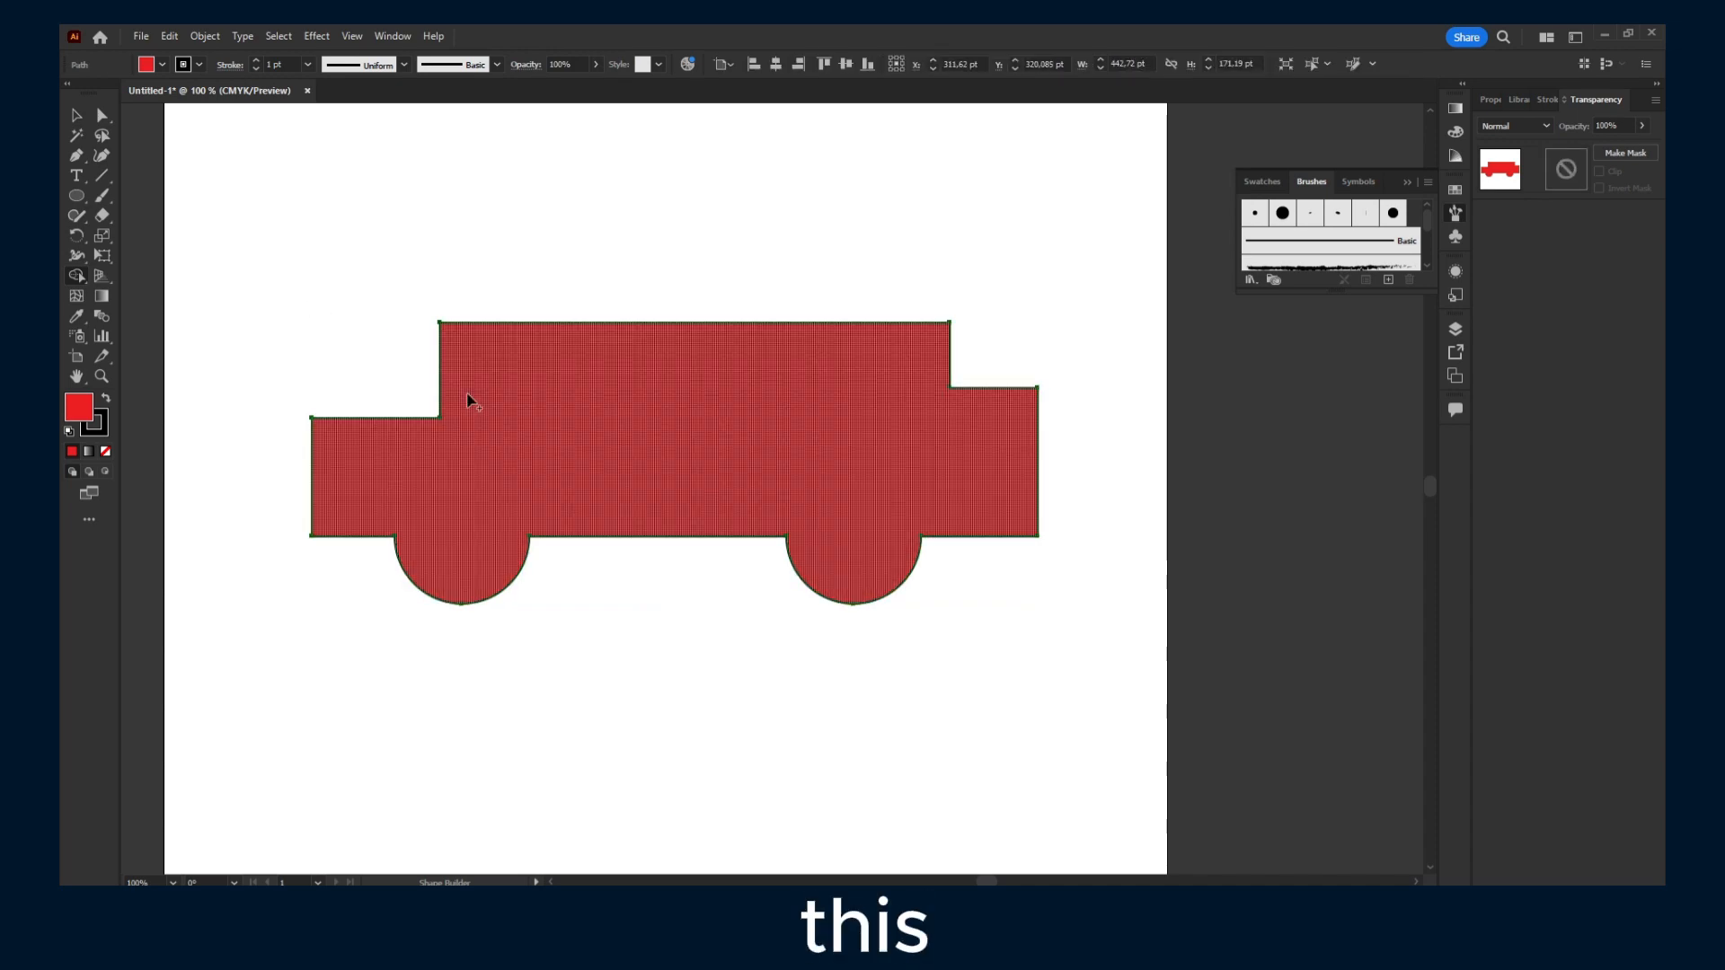
pyautogui.press('v')
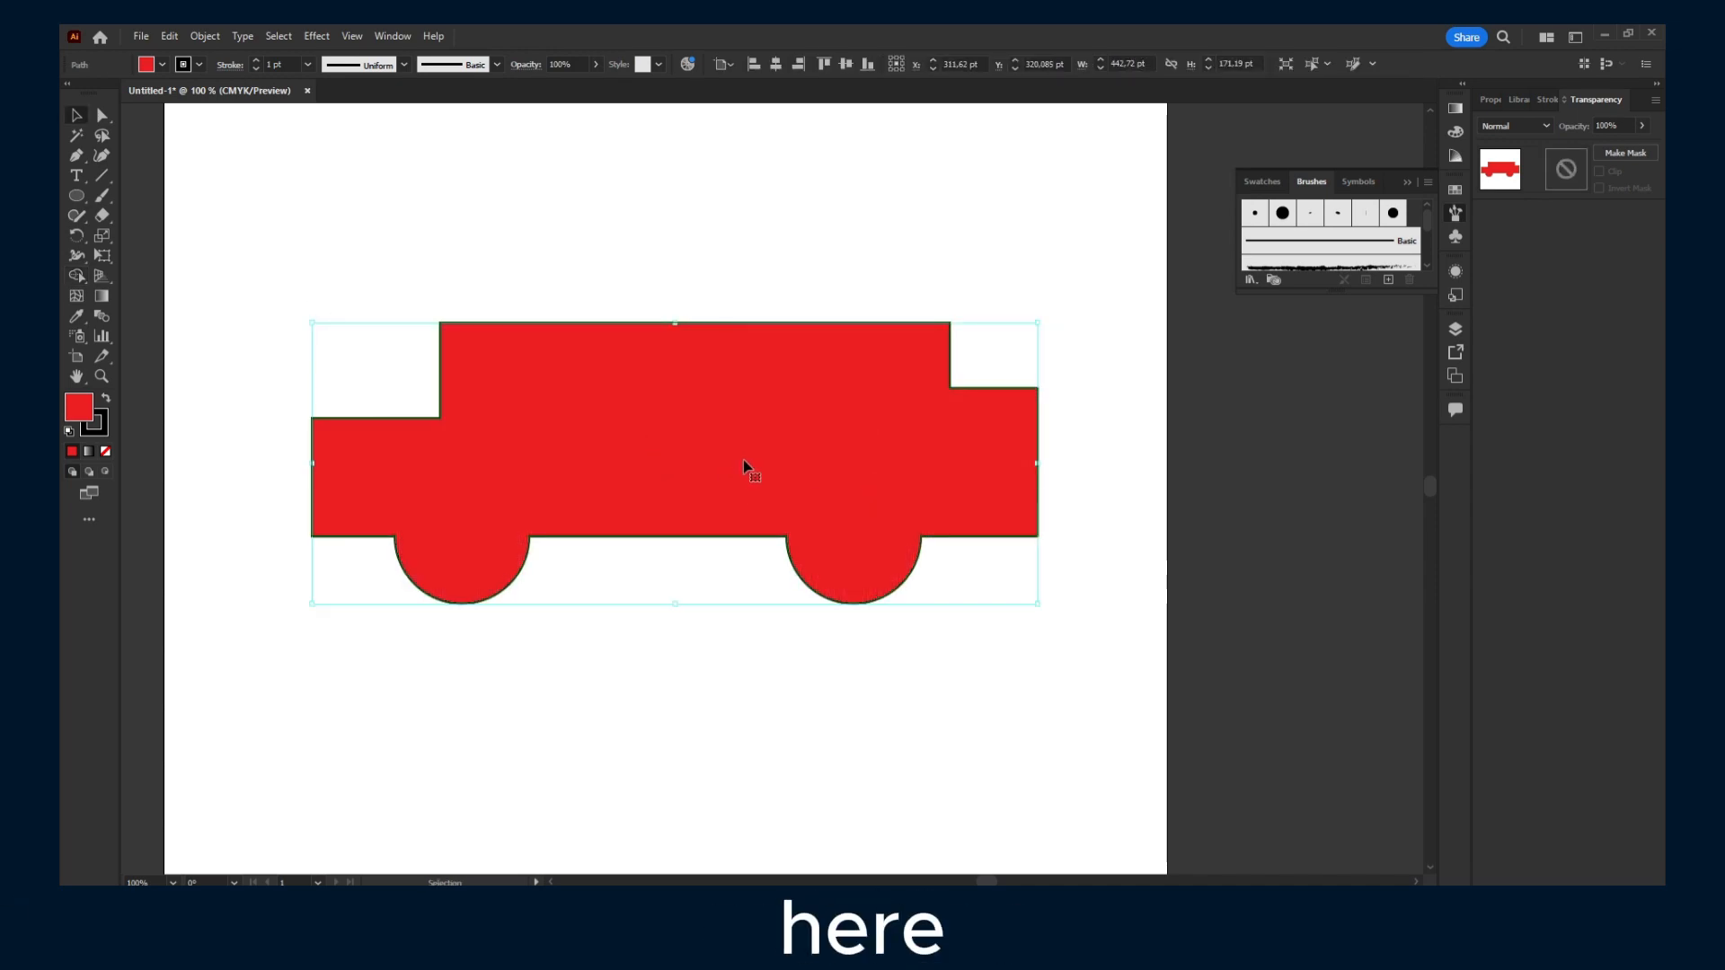
# Move the merged car as a single shape until it is centred horizontally on the artboard, and deselect it.
pyautogui.moveTo(743, 465); pyautogui.dragTo(659, 287)
pyautogui.moveTo(841, 322); pyautogui.dragTo(970, 476)
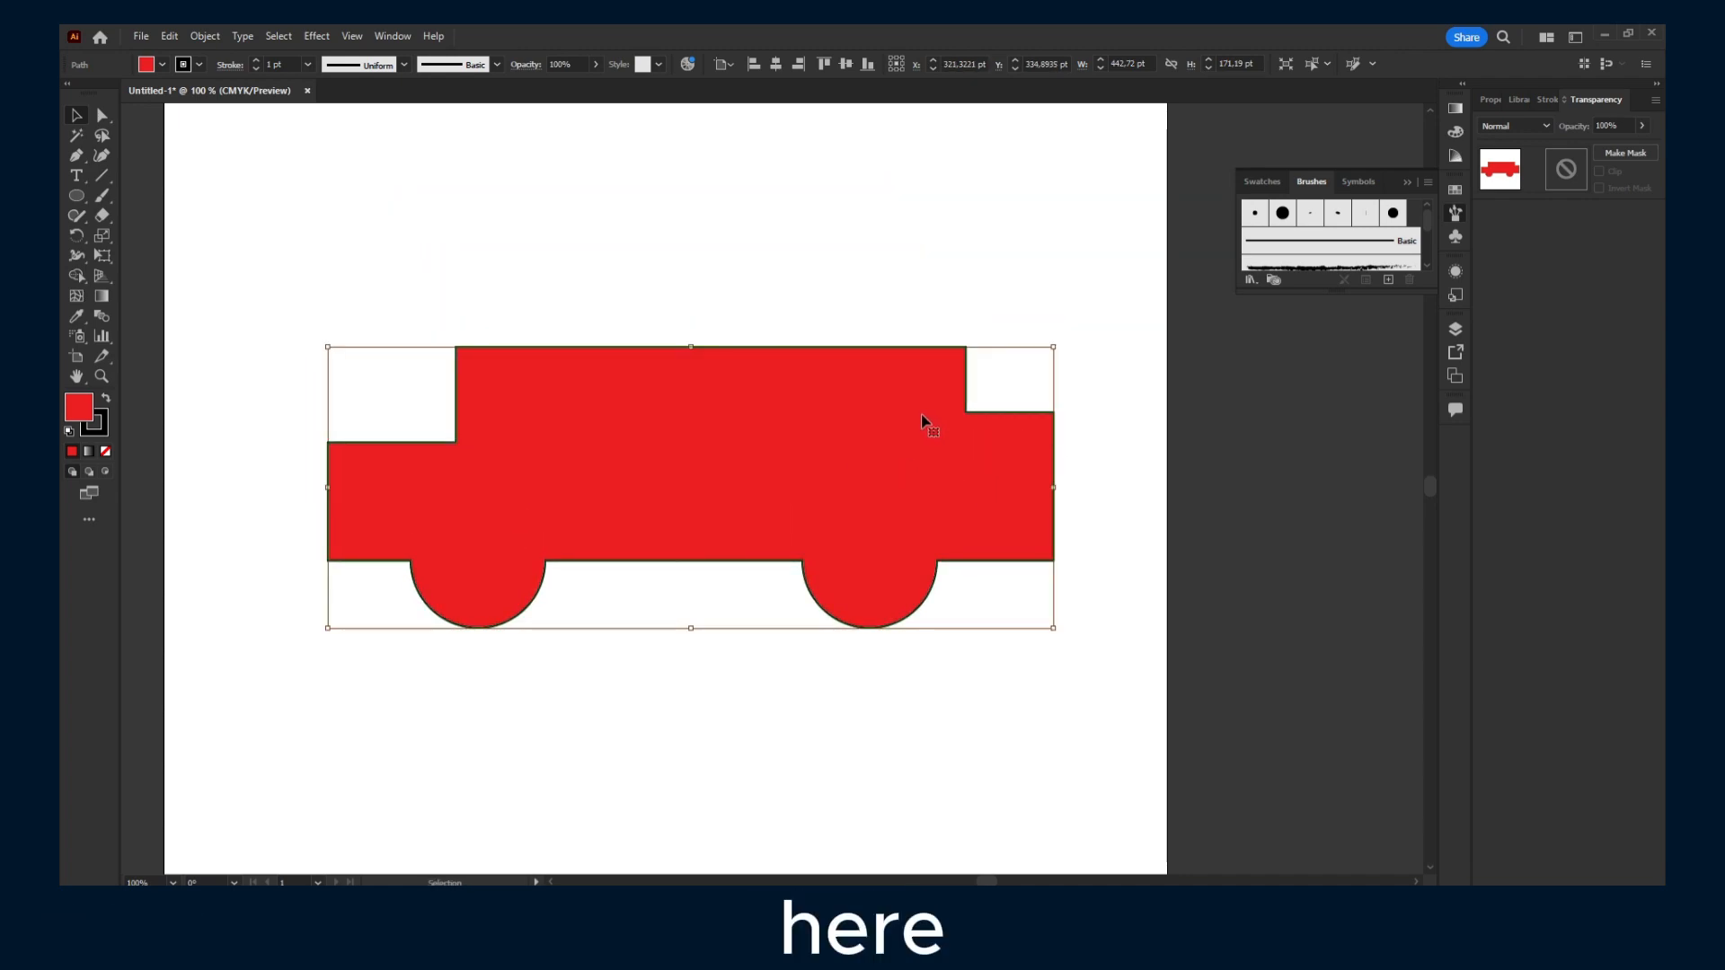
pyautogui.click(101, 115)
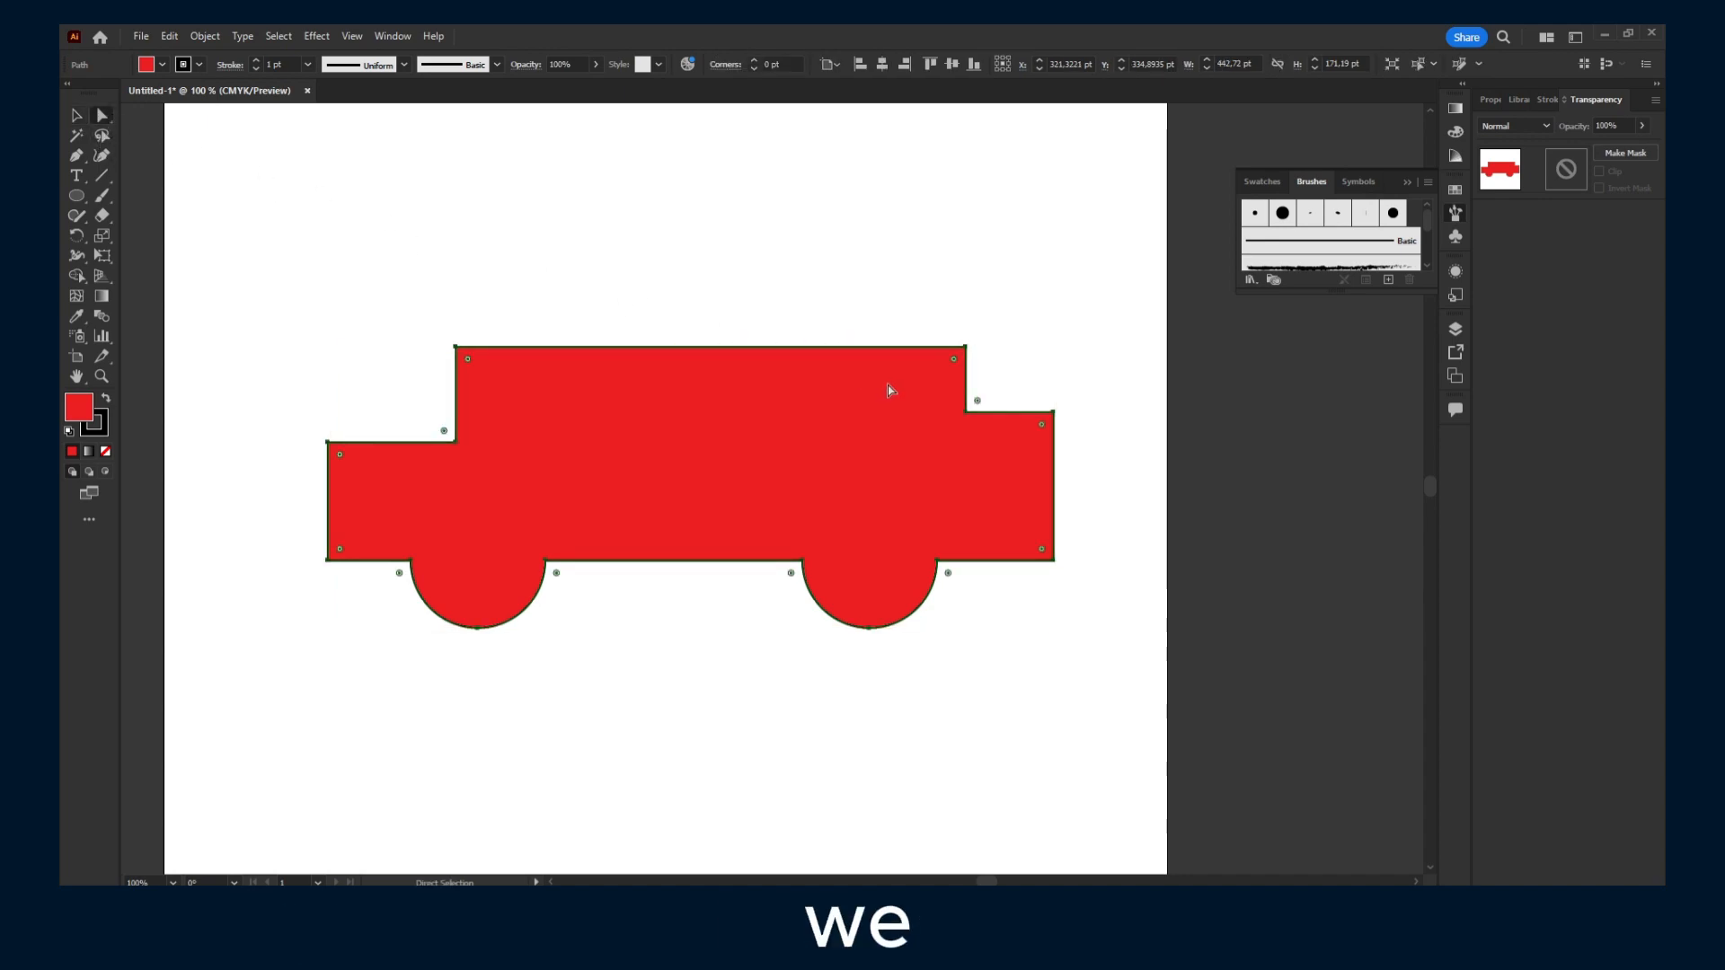
pyautogui.moveTo(966, 349)
pyautogui.mouseDown()
pyautogui.moveTo(916, 347)
pyautogui.moveTo(941, 348)
pyautogui.mouseUp()
pyautogui.hotkey('ctrl', 'shift', 'a')
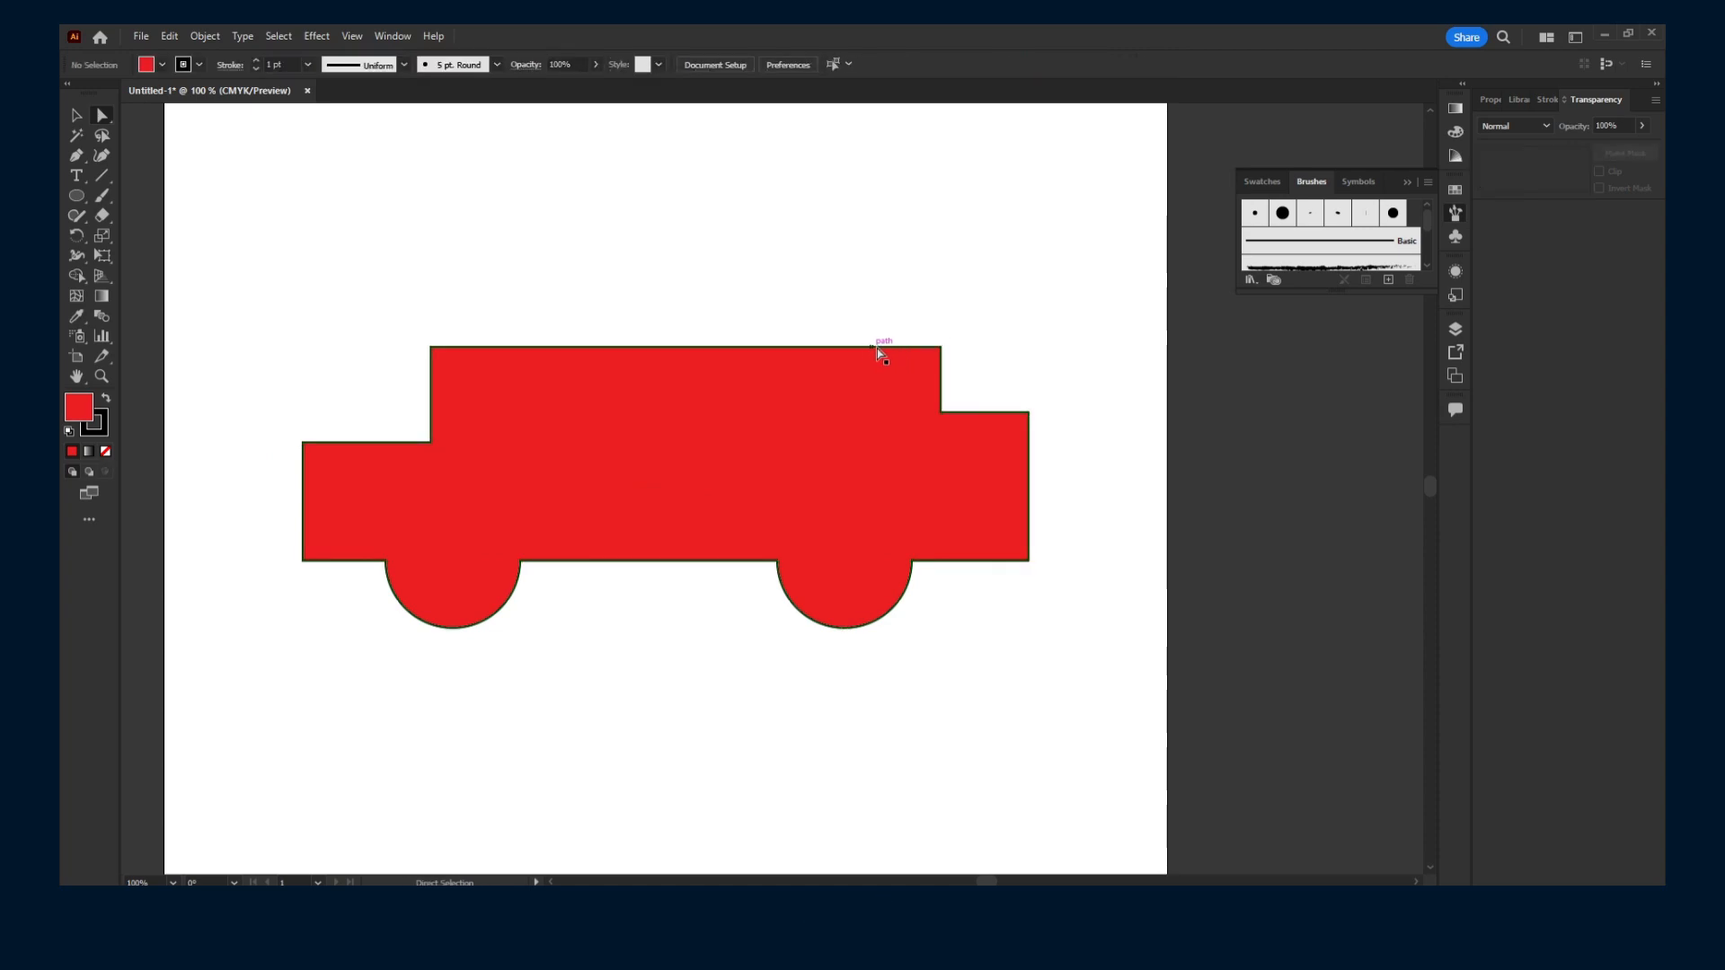
# Move the roof's front anchor point inward to about X 383 pt and the windshield's base anchor inward to form a slanted windshield.
pyautogui.click(941, 348)
pyautogui.moveTo(941, 348); pyautogui.dragTo(790, 358)
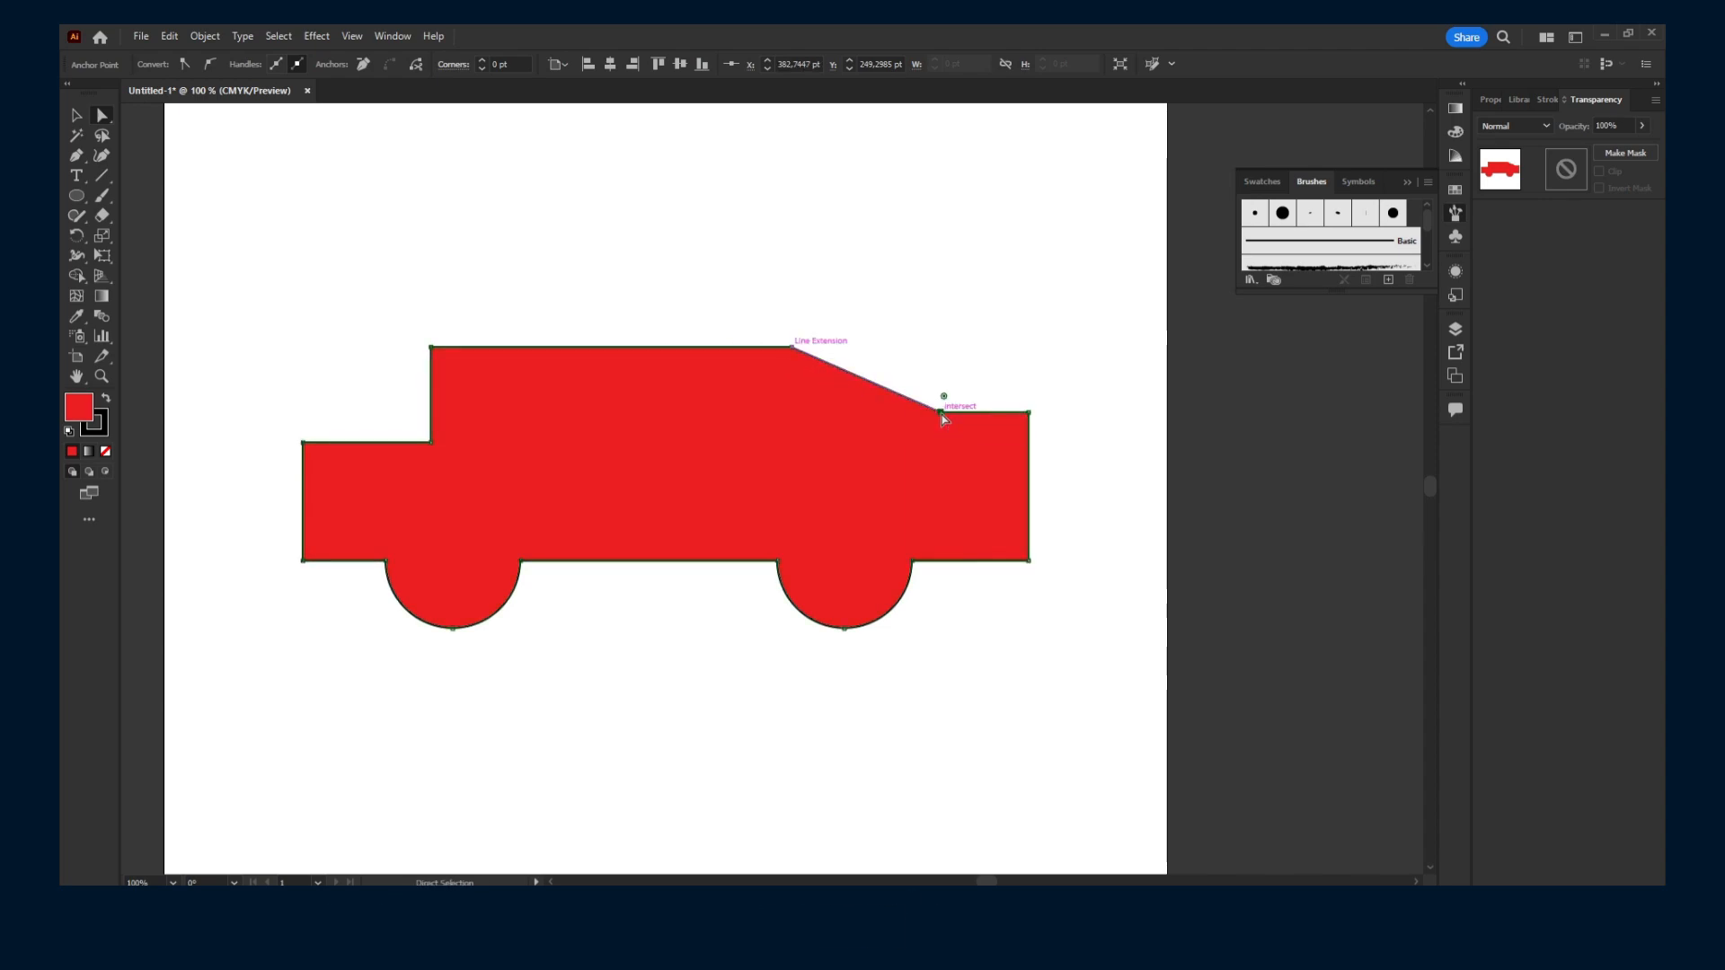
pyautogui.hotkey('ctrl', 'shift', 'a')
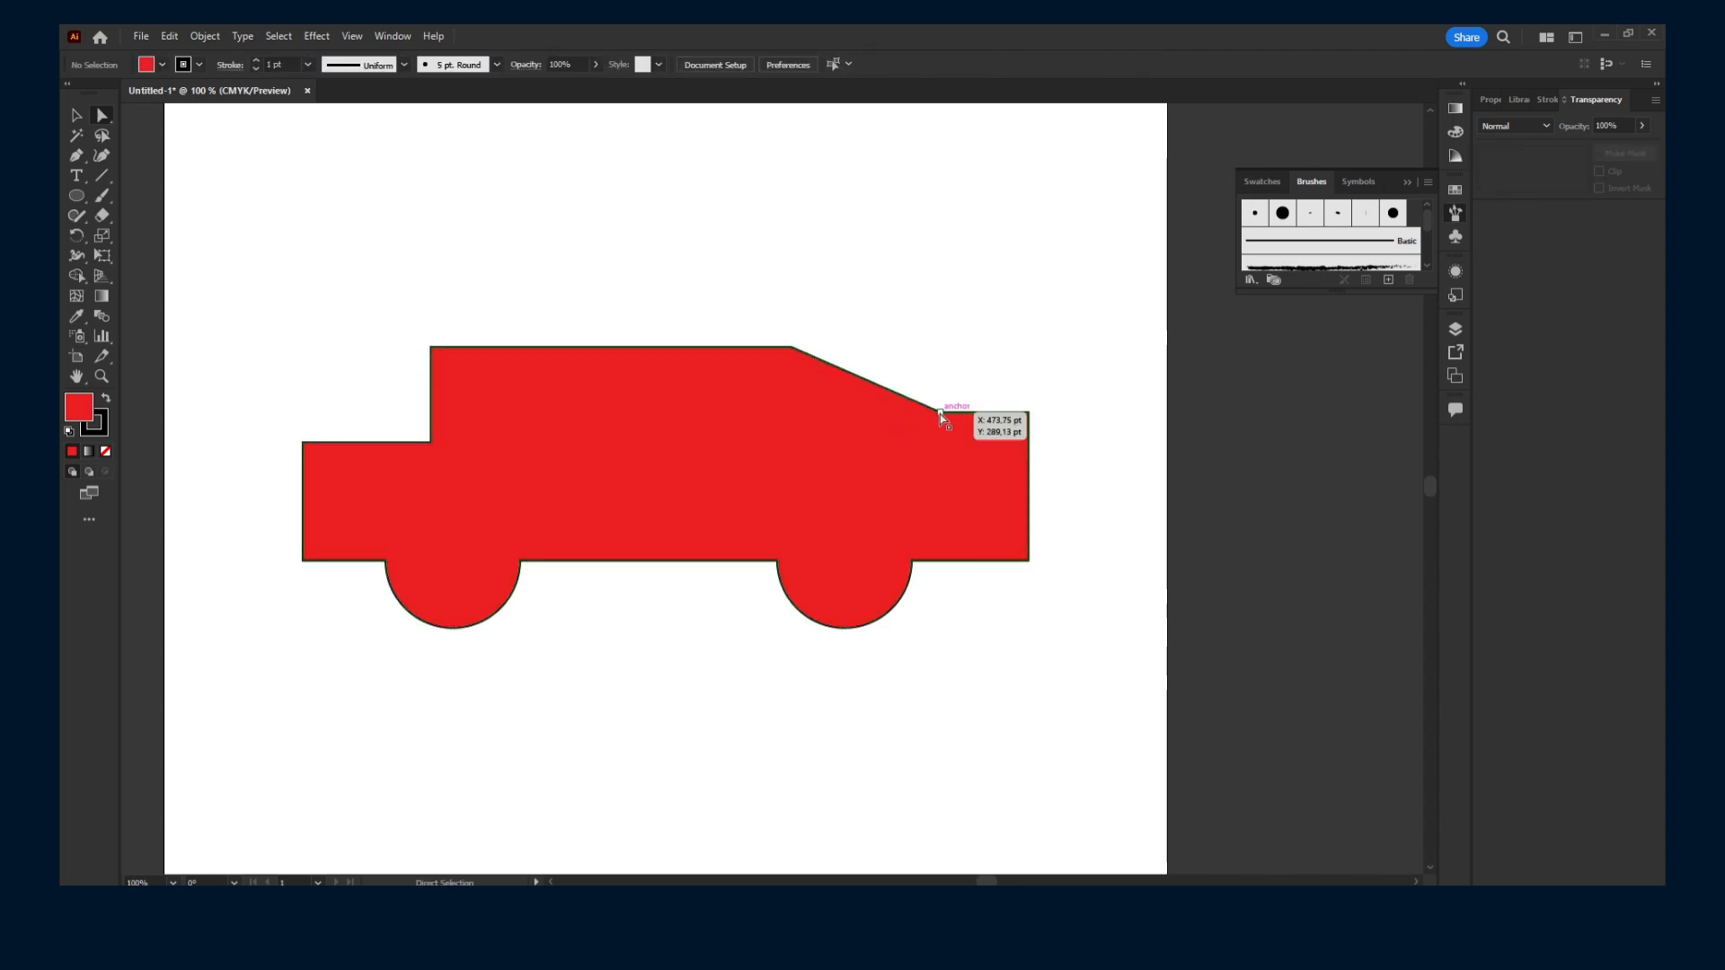
pyautogui.click(940, 412)
pyautogui.moveTo(940, 413); pyautogui.dragTo(866, 414)
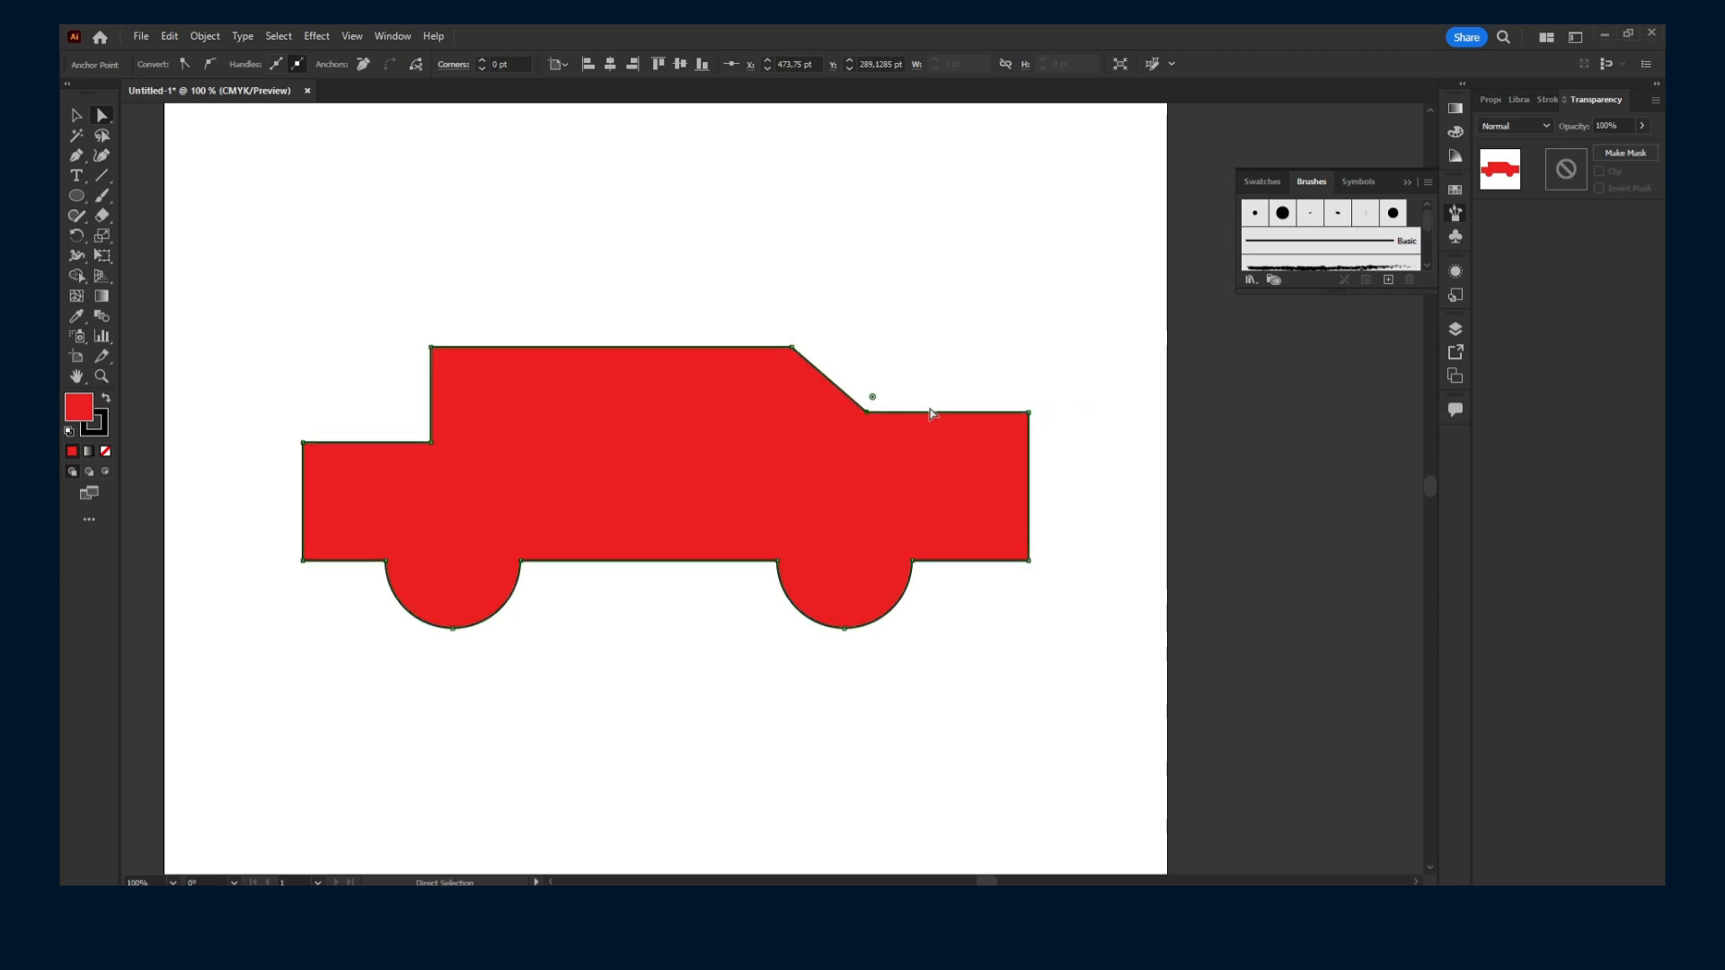
# Lower the hood's front upper anchor point straight down so the hood slopes toward the front, and deselect the car.
pyautogui.click(1019, 402)
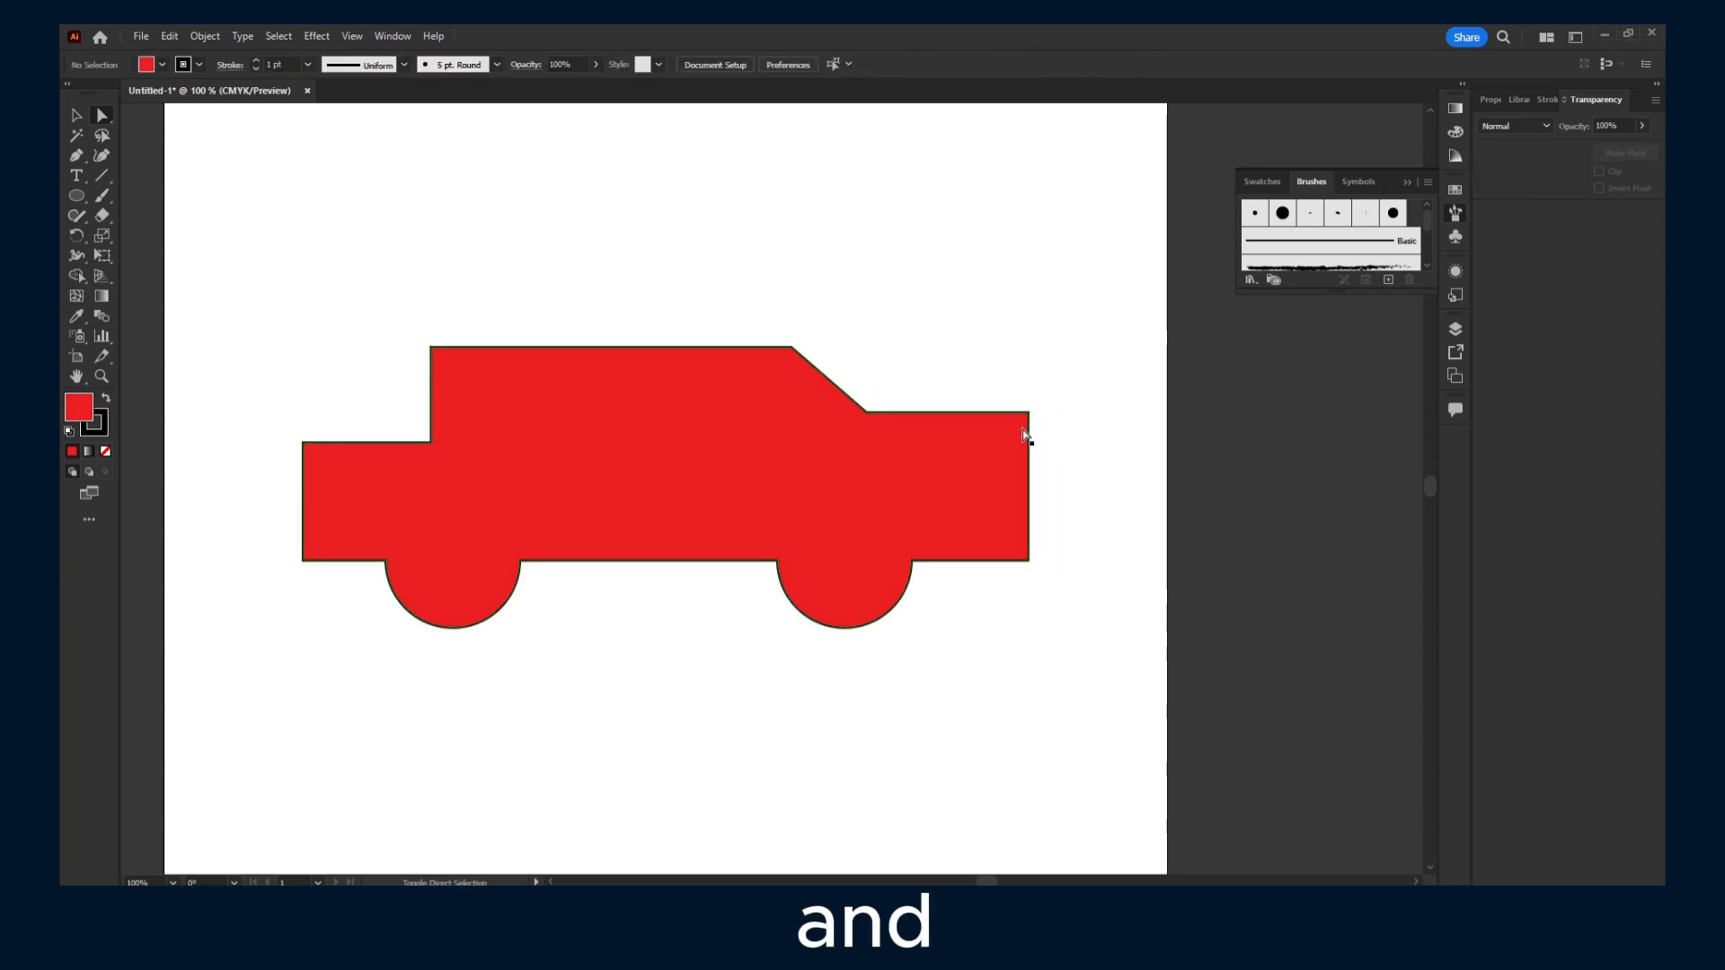
pyautogui.moveTo(1029, 413); pyautogui.dragTo(1012, 453)
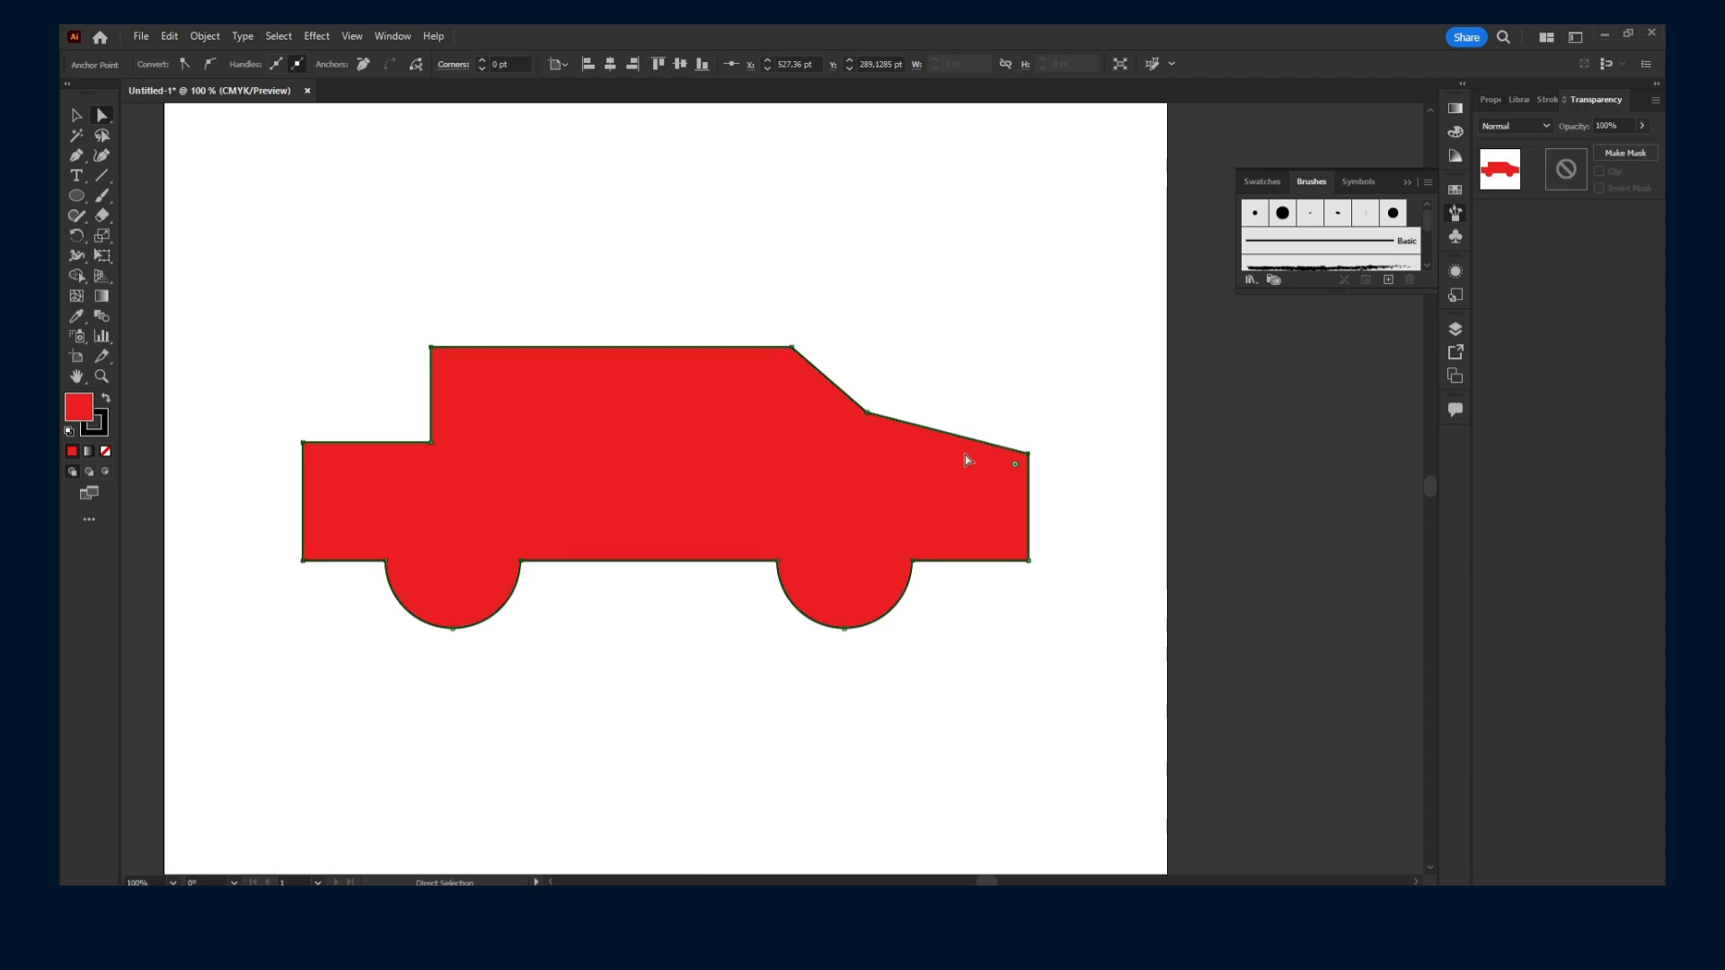
pyautogui.click(800, 237)
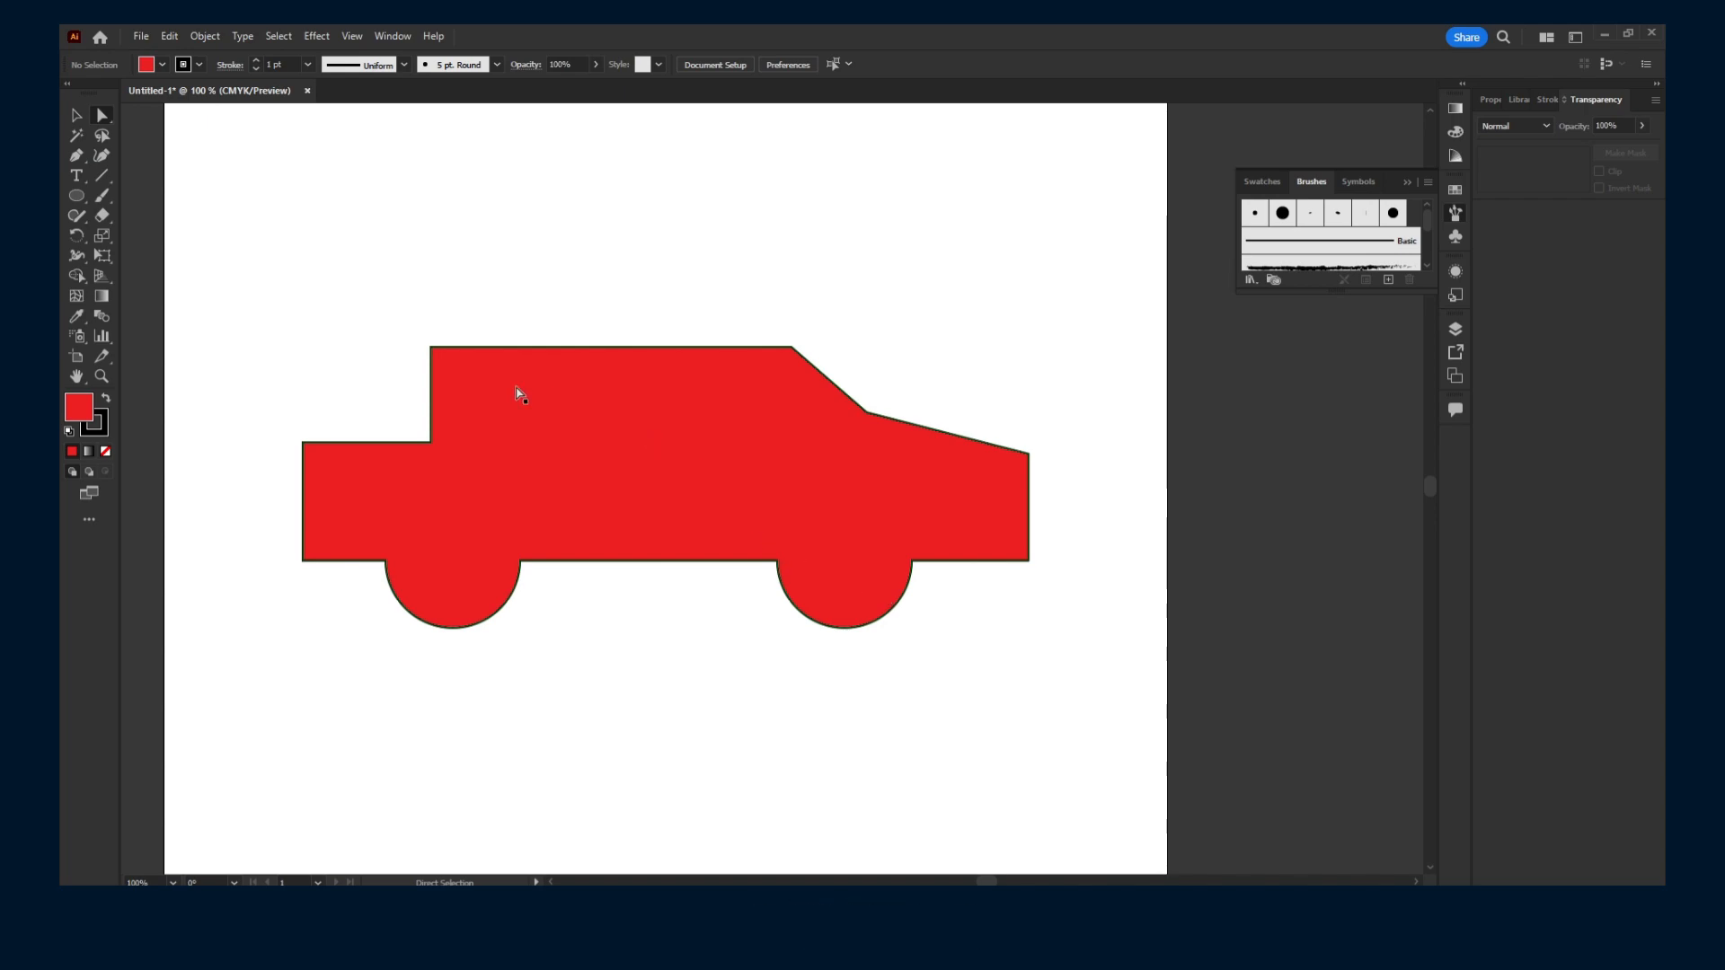
# Draw a rectangle about 138 × 56 pt over the front of the cabin and a tall one about 66 × 183 pt crossing it.
pyautogui.moveTo(77, 196); pyautogui.dragTo(125, 195)
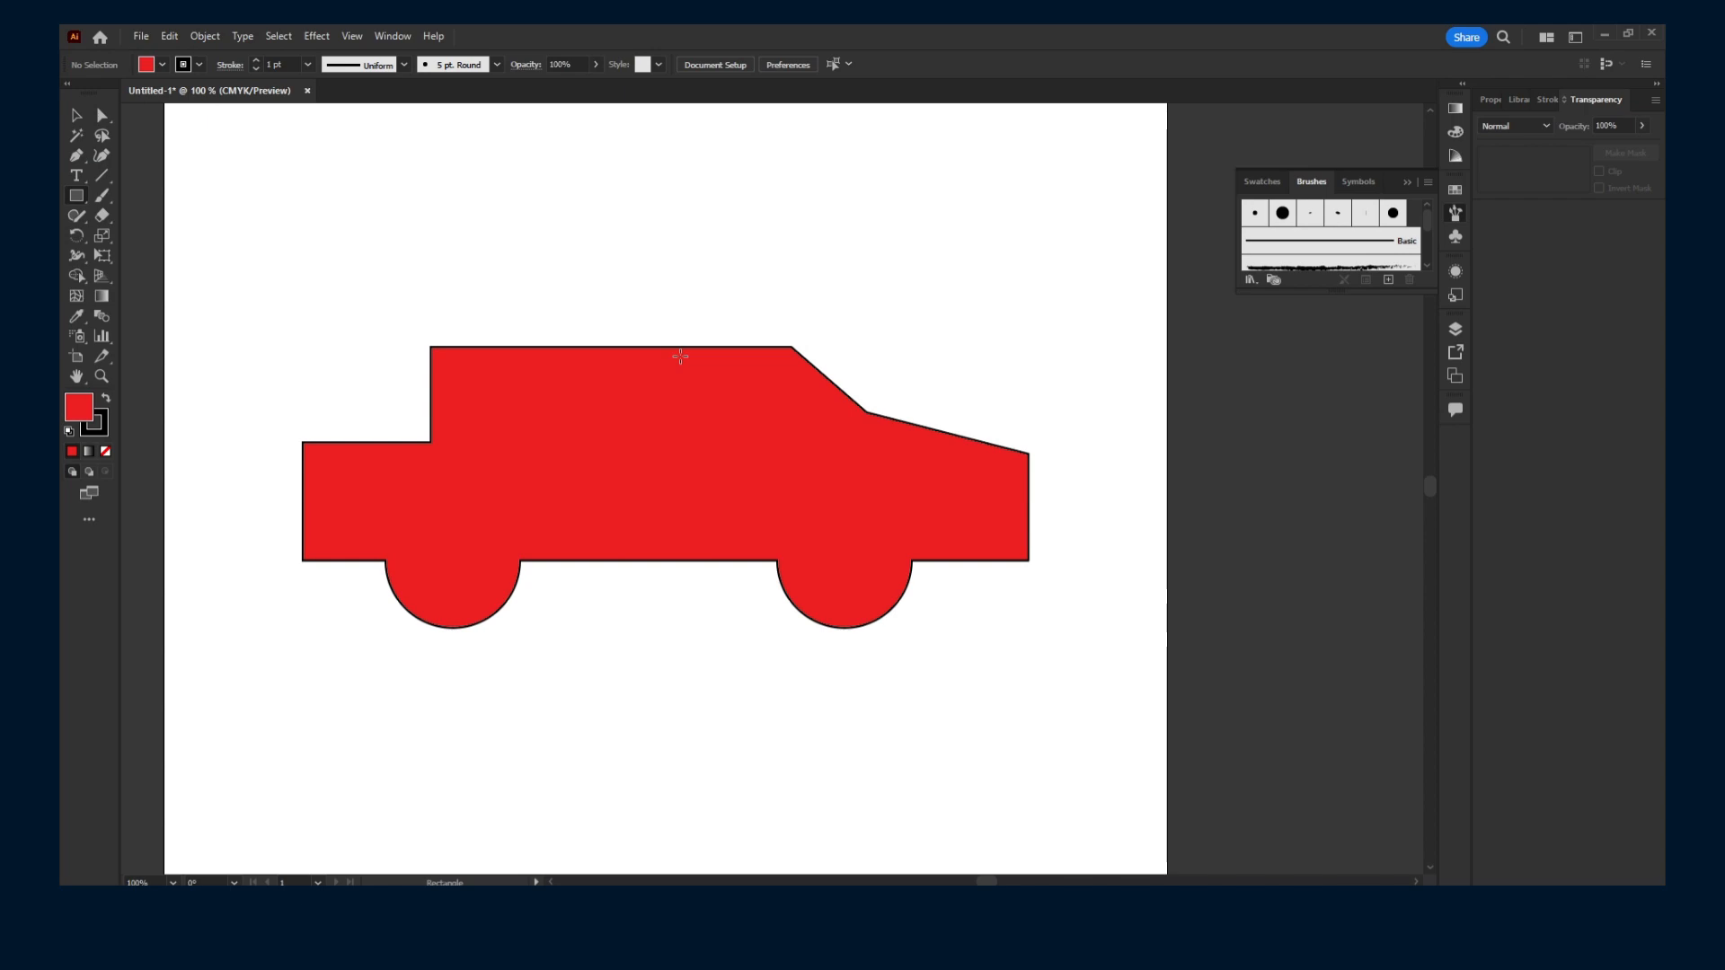
pyautogui.moveTo(680, 357)
pyautogui.mouseDown()
pyautogui.moveTo(815, 381)
pyautogui.moveTo(909, 447)
pyautogui.mouseUp()
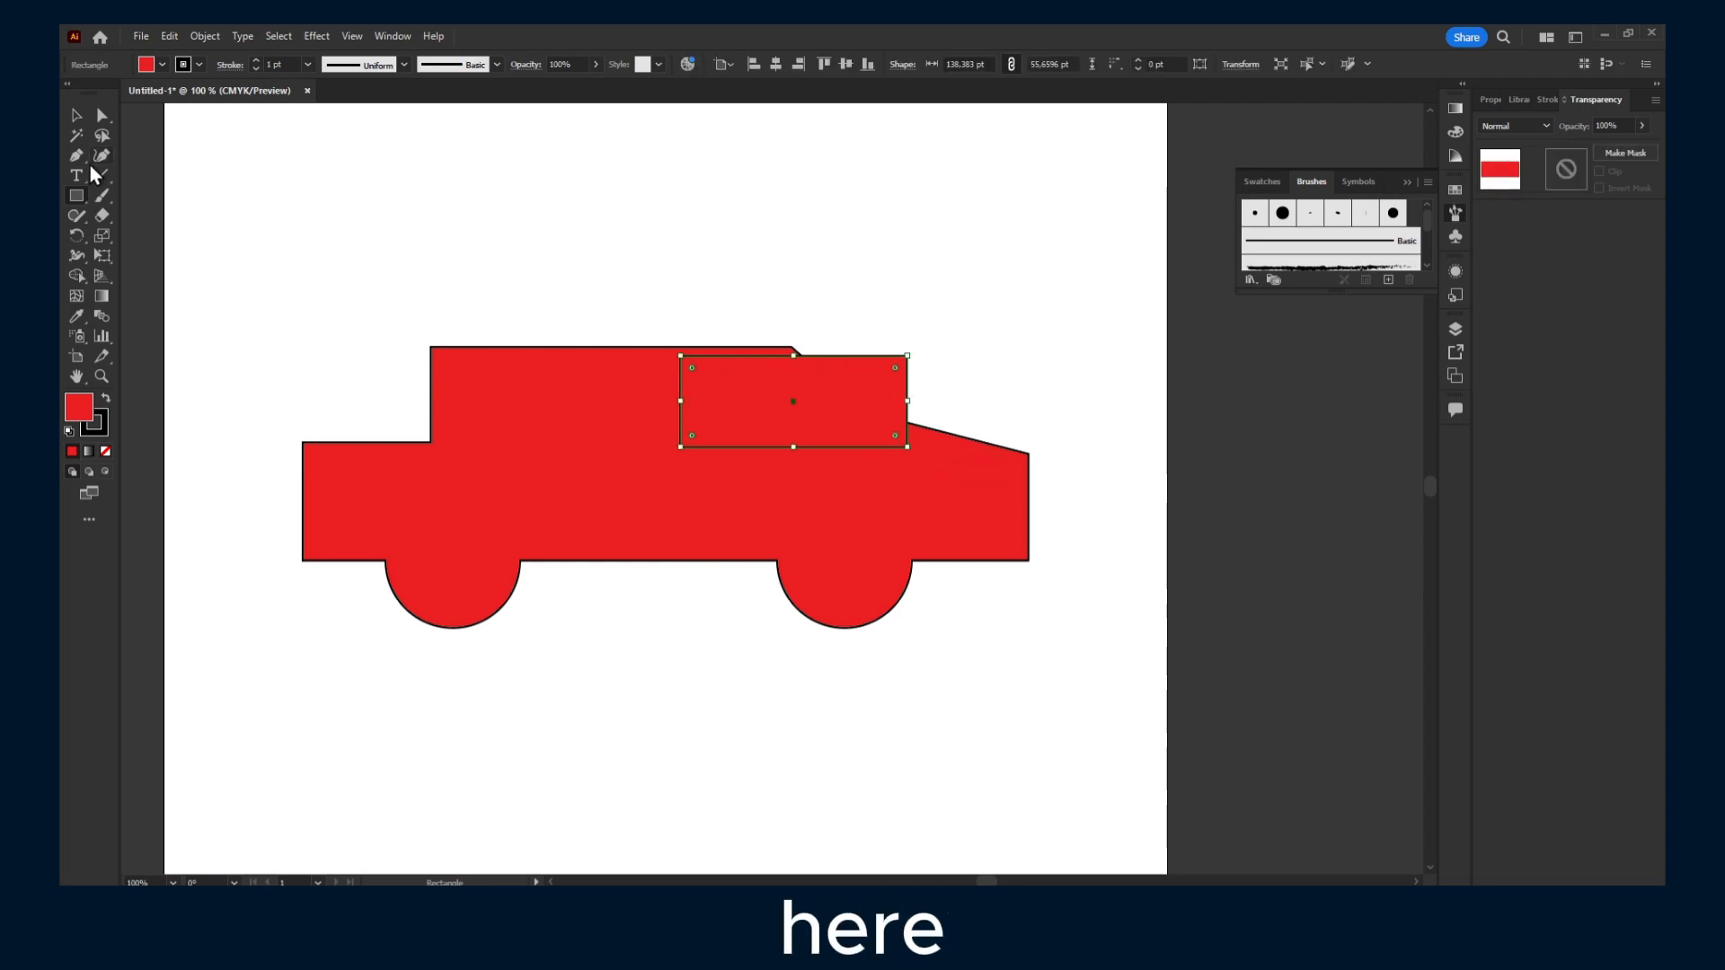
pyautogui.moveTo(688, 185); pyautogui.dragTo(798, 485)
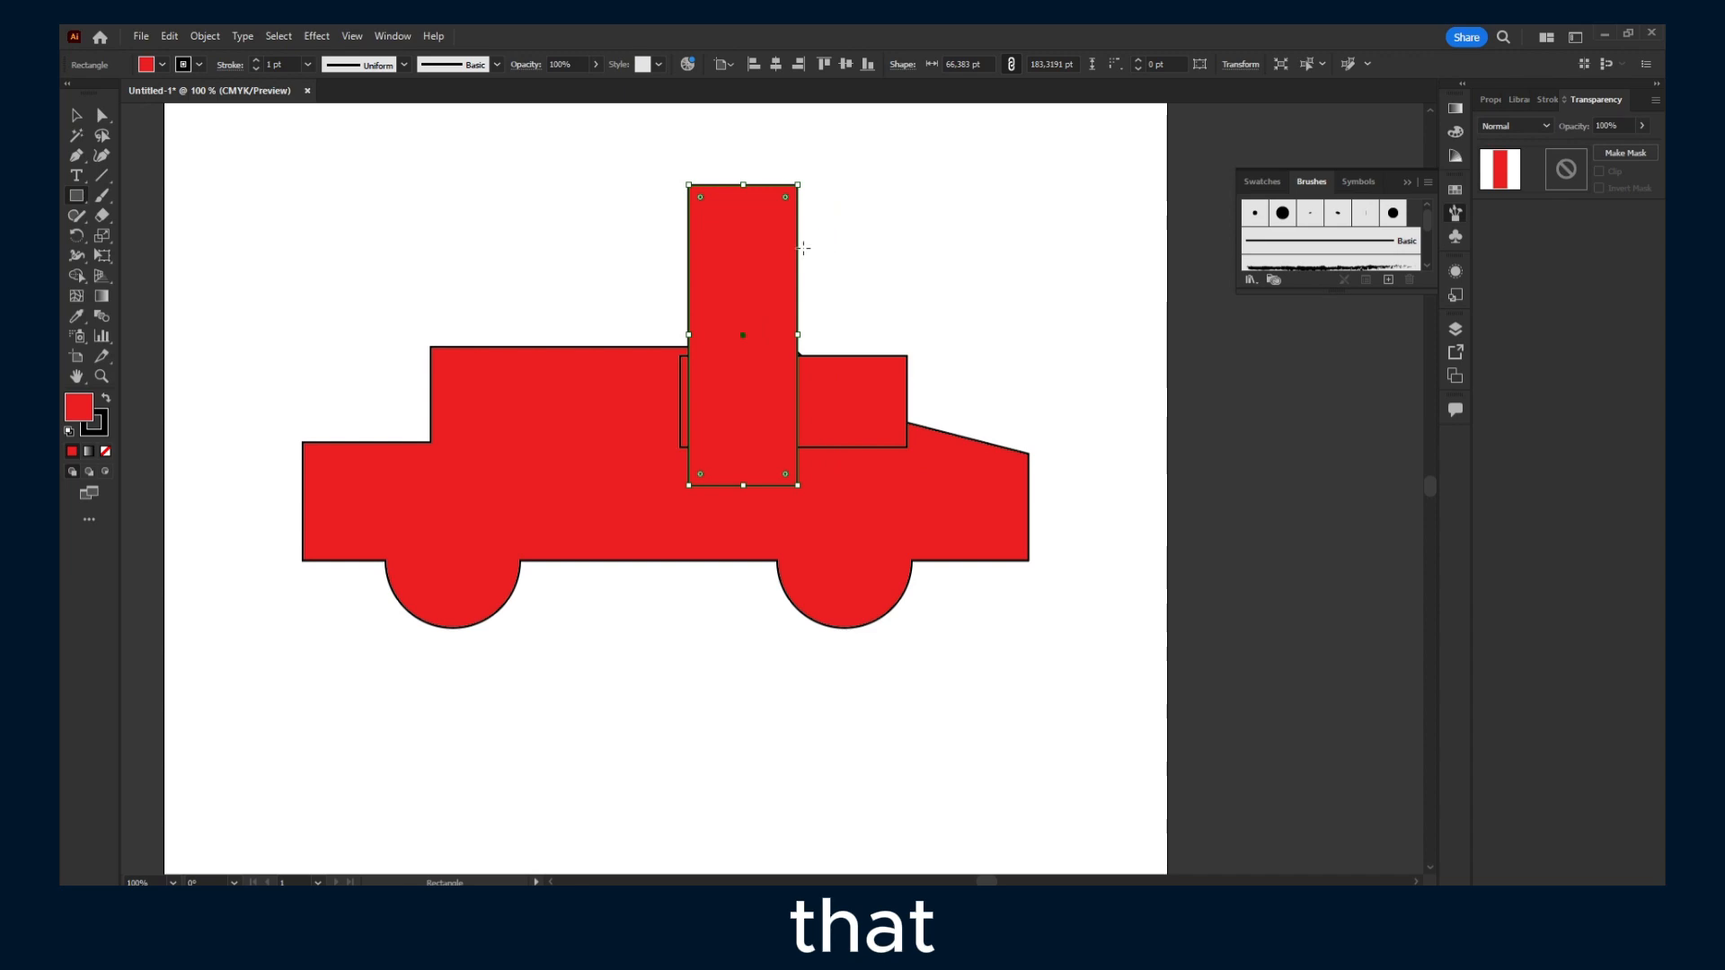
# Rotate the tall rectangle about 45° counterclockwise and place it diagonally across the windshield and hood.
pyautogui.moveTo(797, 177); pyautogui.dragTo(706, 219)
pyautogui.press('v')
pyautogui.moveTo(717, 290); pyautogui.dragTo(850, 333)
# Select the car and both rectangles, and subtract the side window area and the parts protruding beyond the car outline with Shape Builder.
pyautogui.moveTo(494, 232); pyautogui.dragTo(1053, 745)
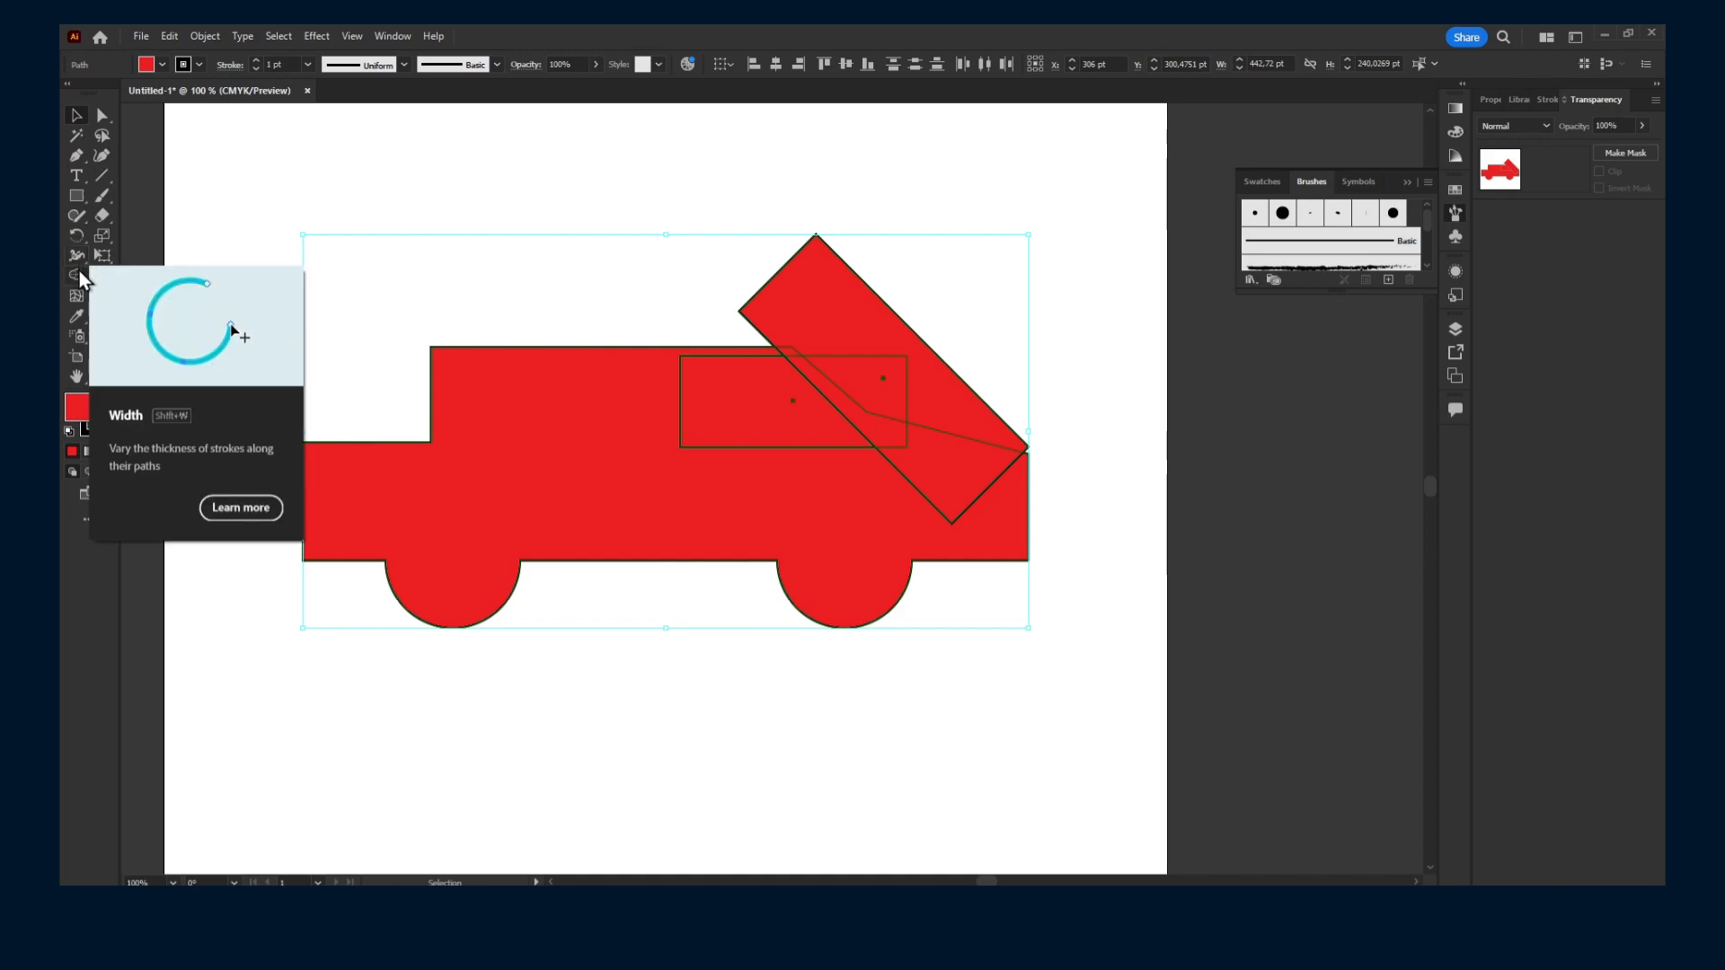
pyautogui.click(79, 278)
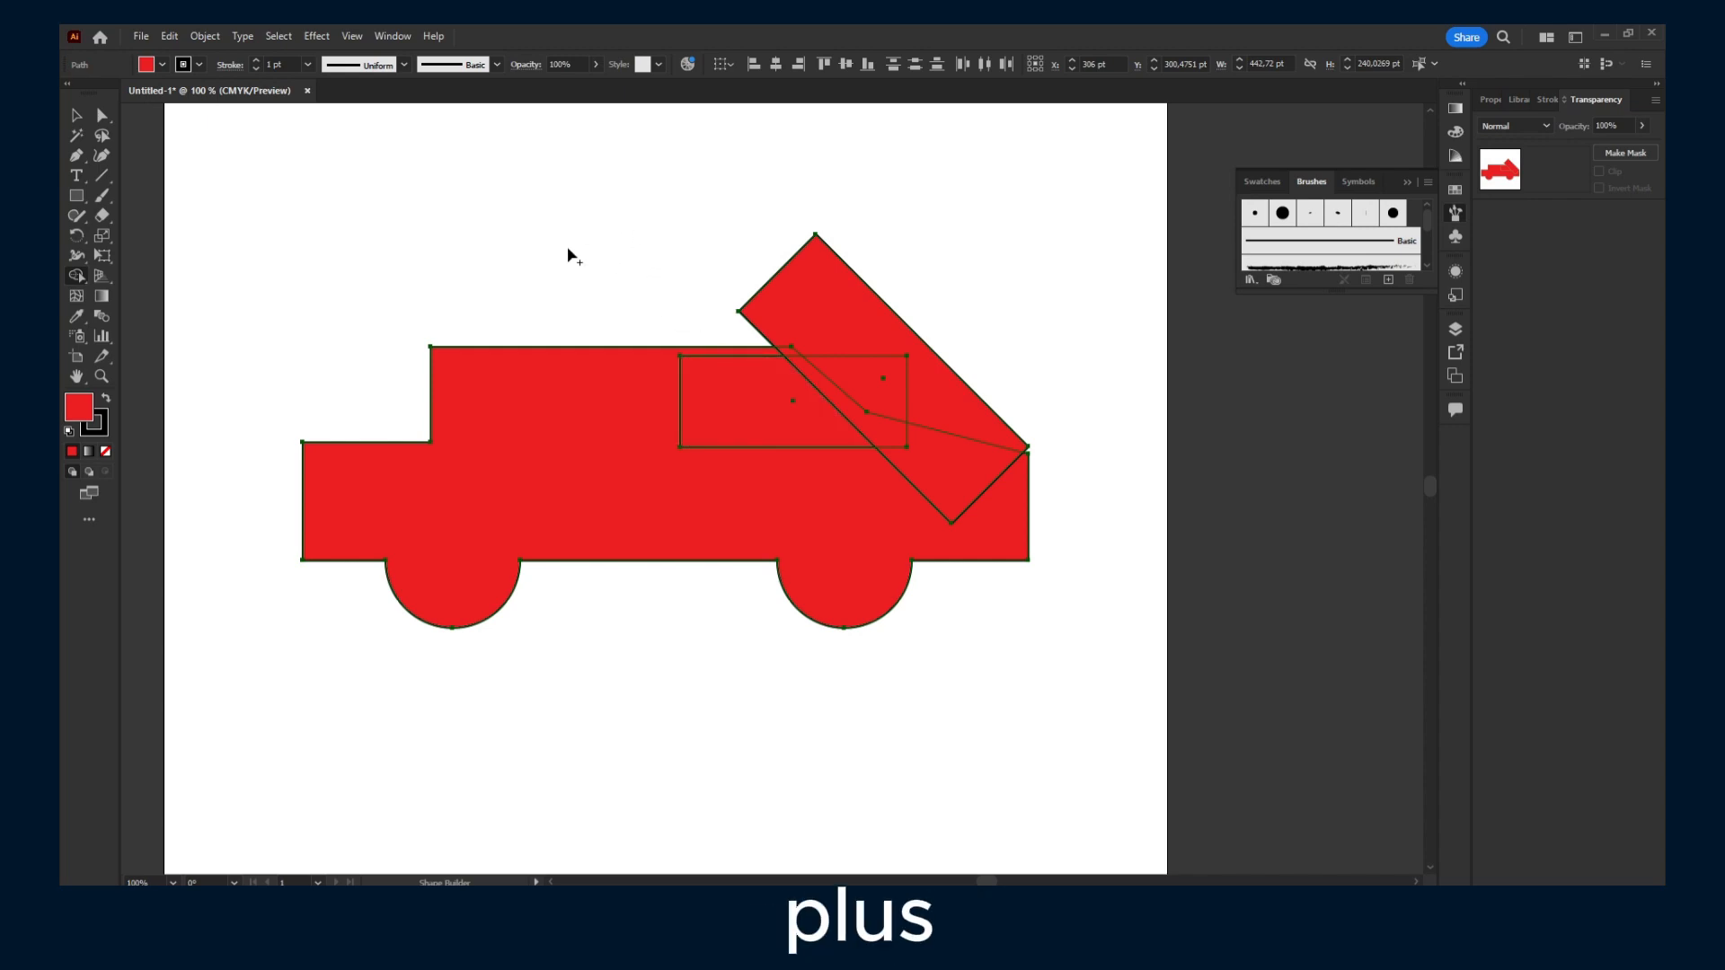
pyautogui.press('alt')
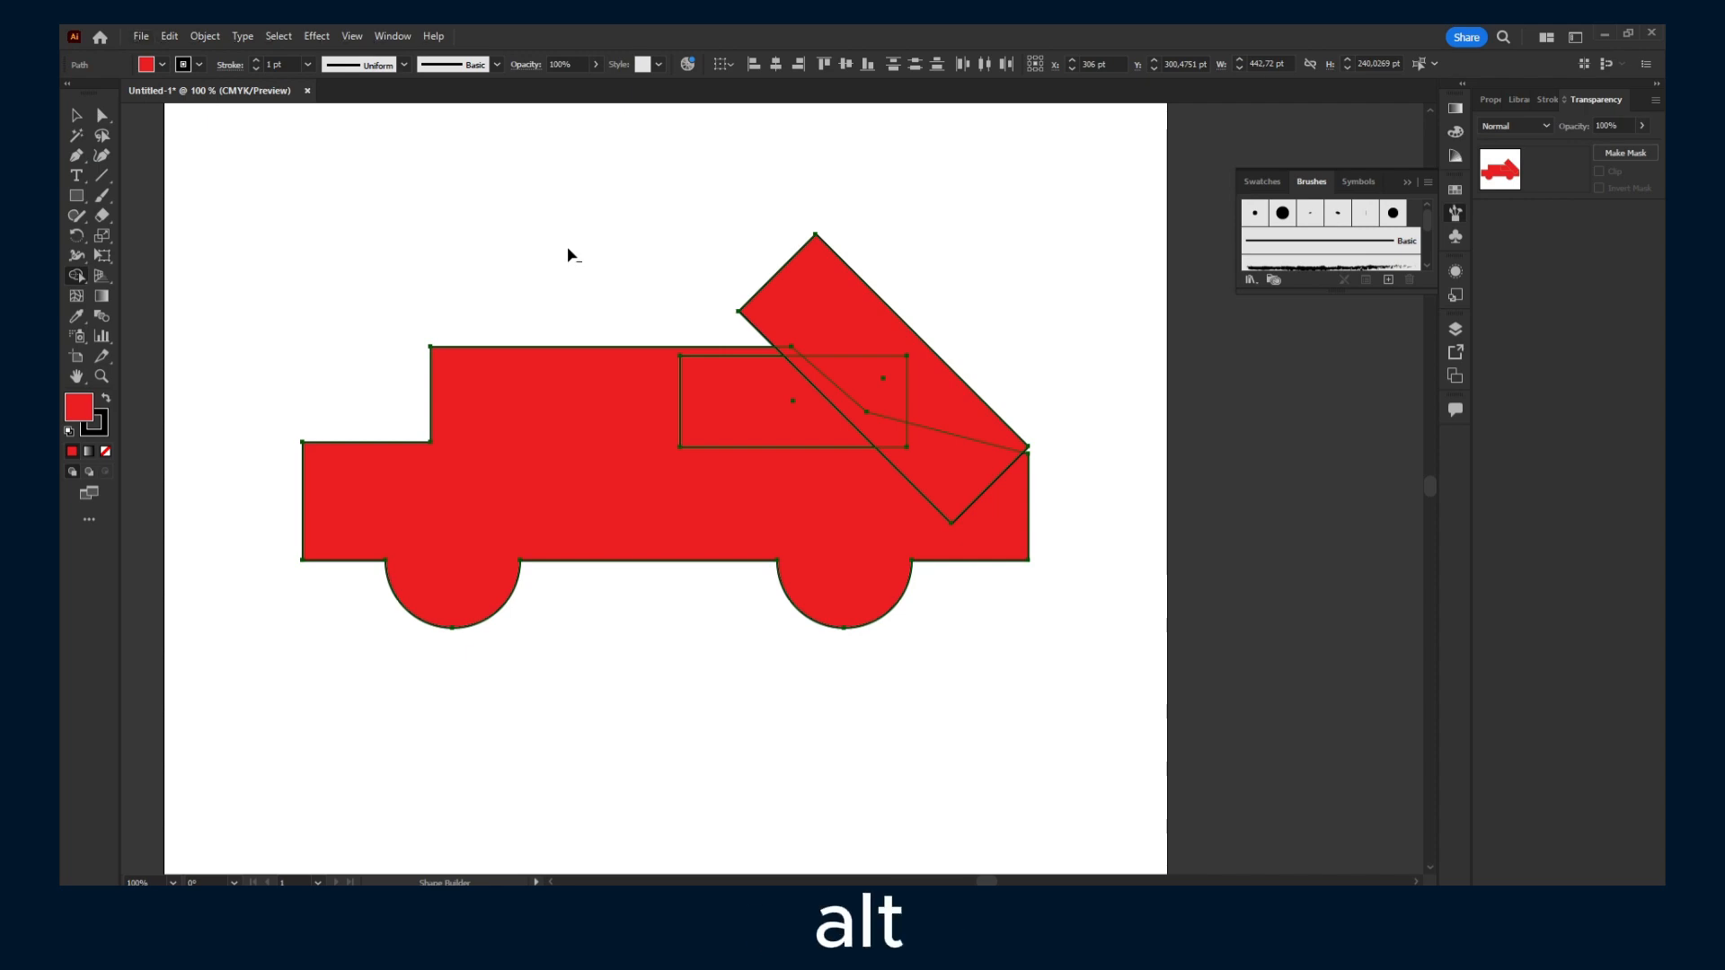
pyautogui.keyDown('alt'); pyautogui.click(729, 384); pyautogui.keyUp('alt')
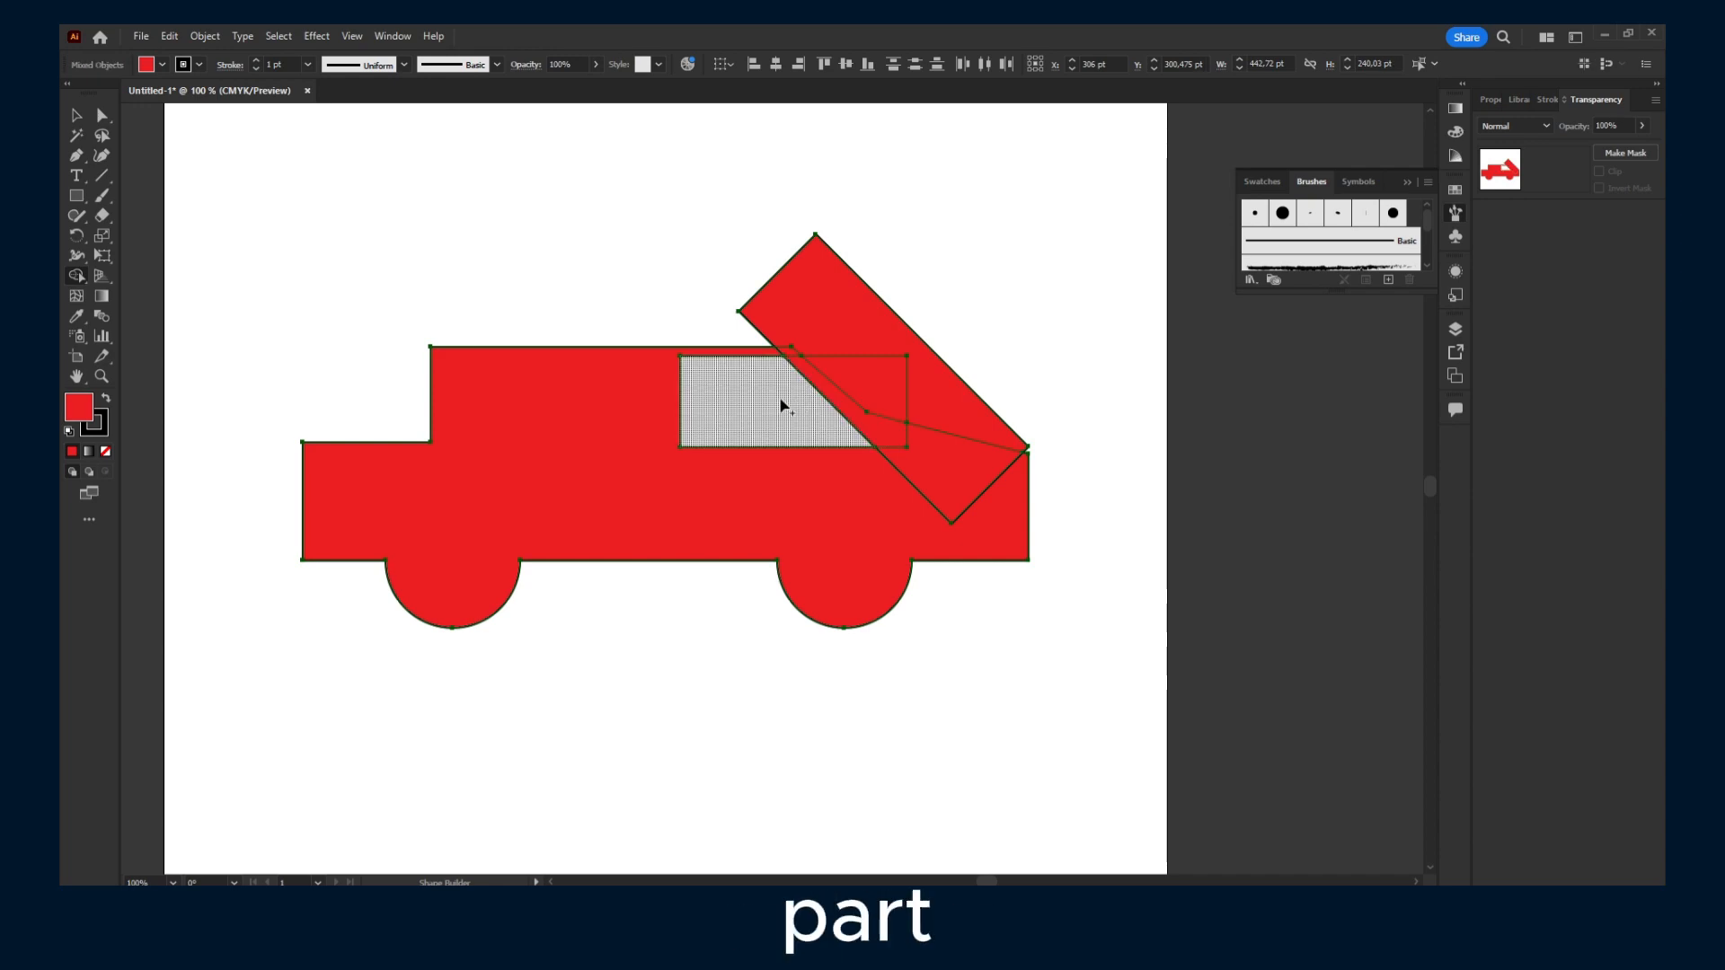
pyautogui.moveTo(906, 401)
pyautogui.mouseDown()
pyautogui.moveTo(878, 385)
pyautogui.moveTo(867, 334)
pyautogui.mouseUp()
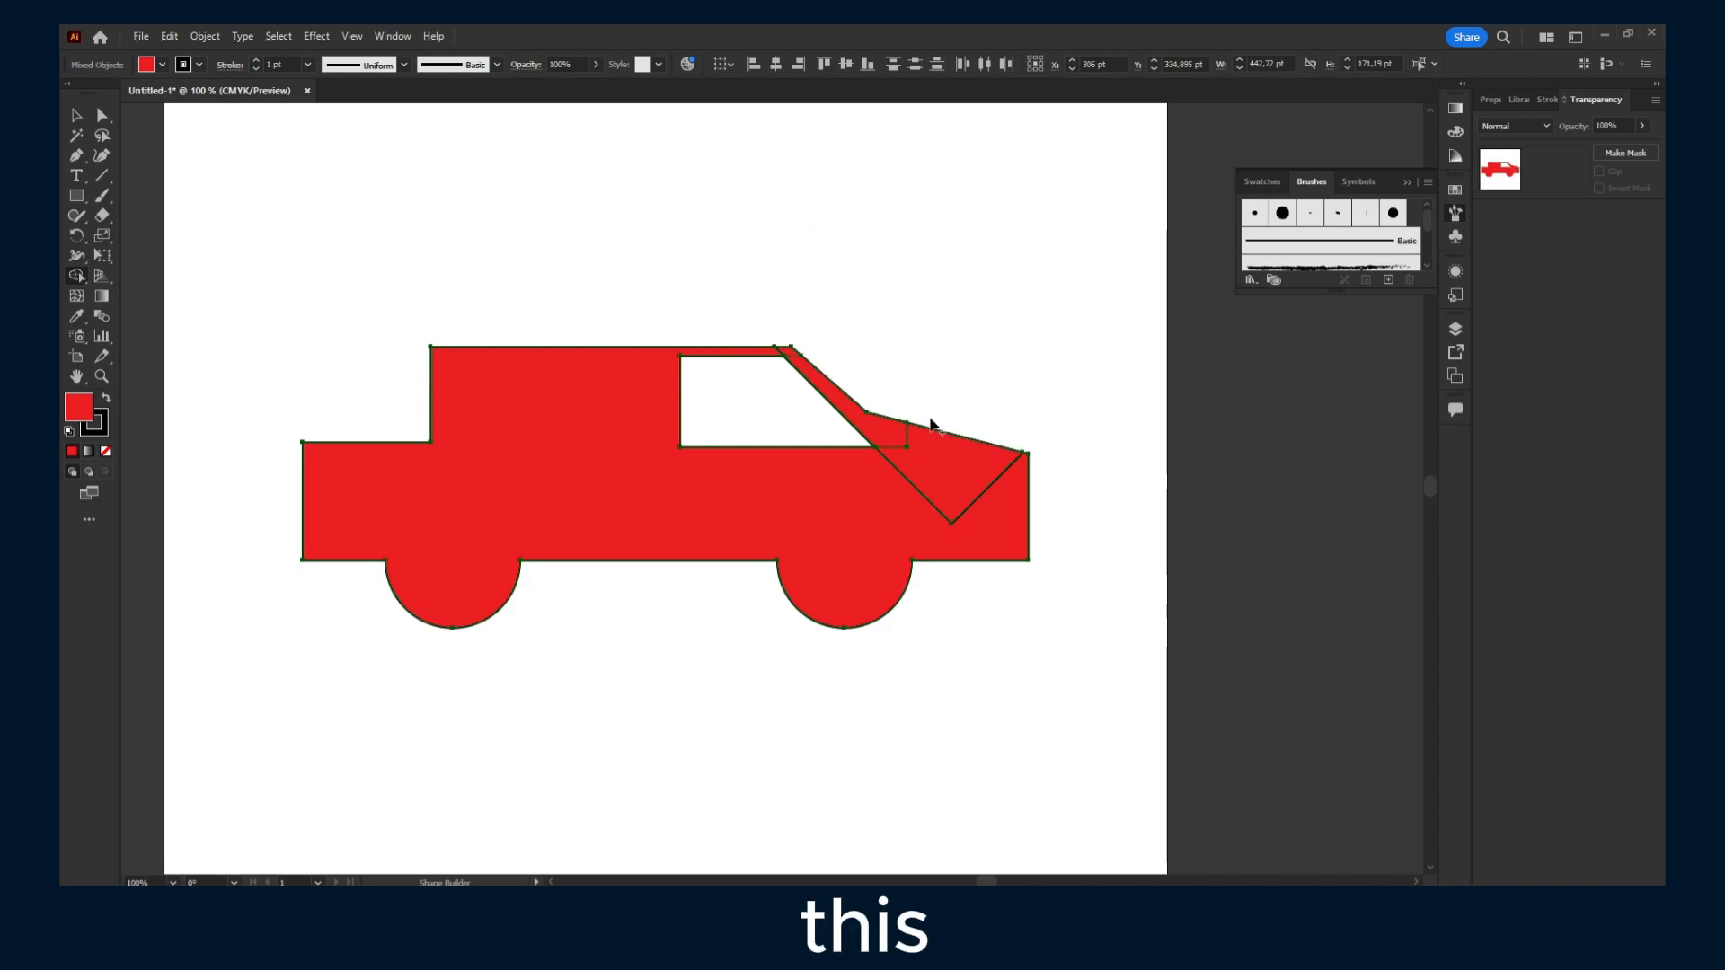
# Merge the leftover regions along the windshield, hood and roof corner into the car body with Shape Builder.
pyautogui.moveTo(922, 489)
pyautogui.mouseDown()
pyautogui.moveTo(984, 535)
pyautogui.moveTo(898, 444)
pyautogui.mouseUp()
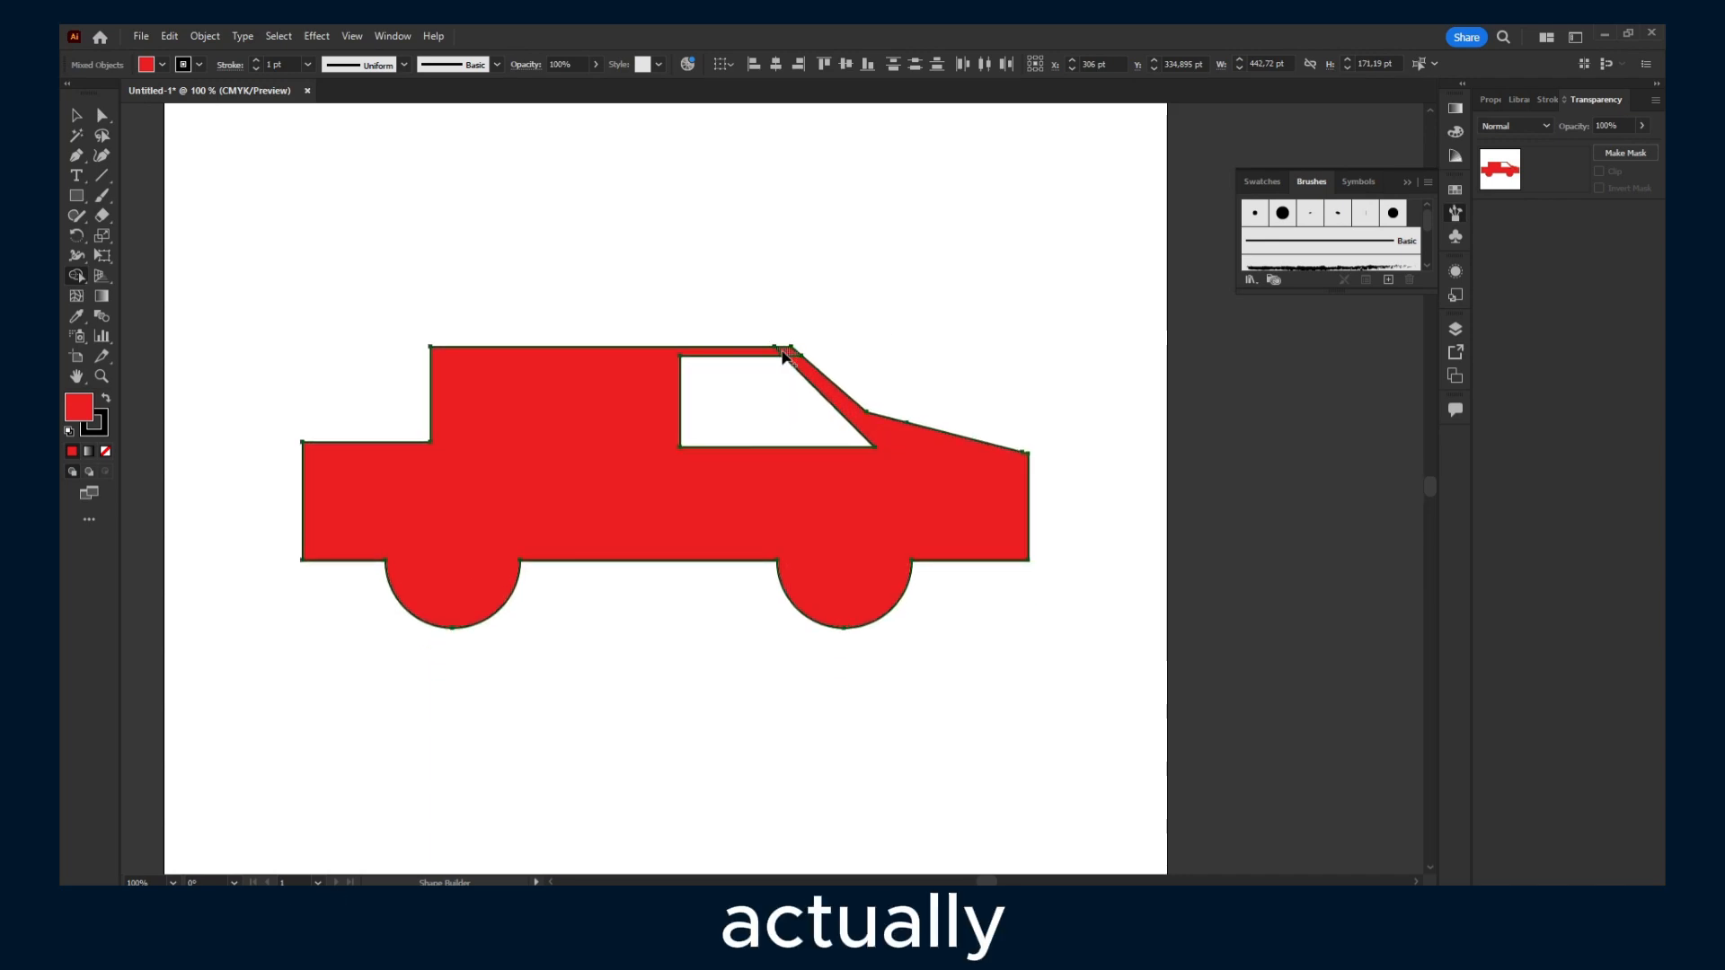
pyautogui.scroll(-5, 781, 364)
pyautogui.scroll(4, 799, 322)
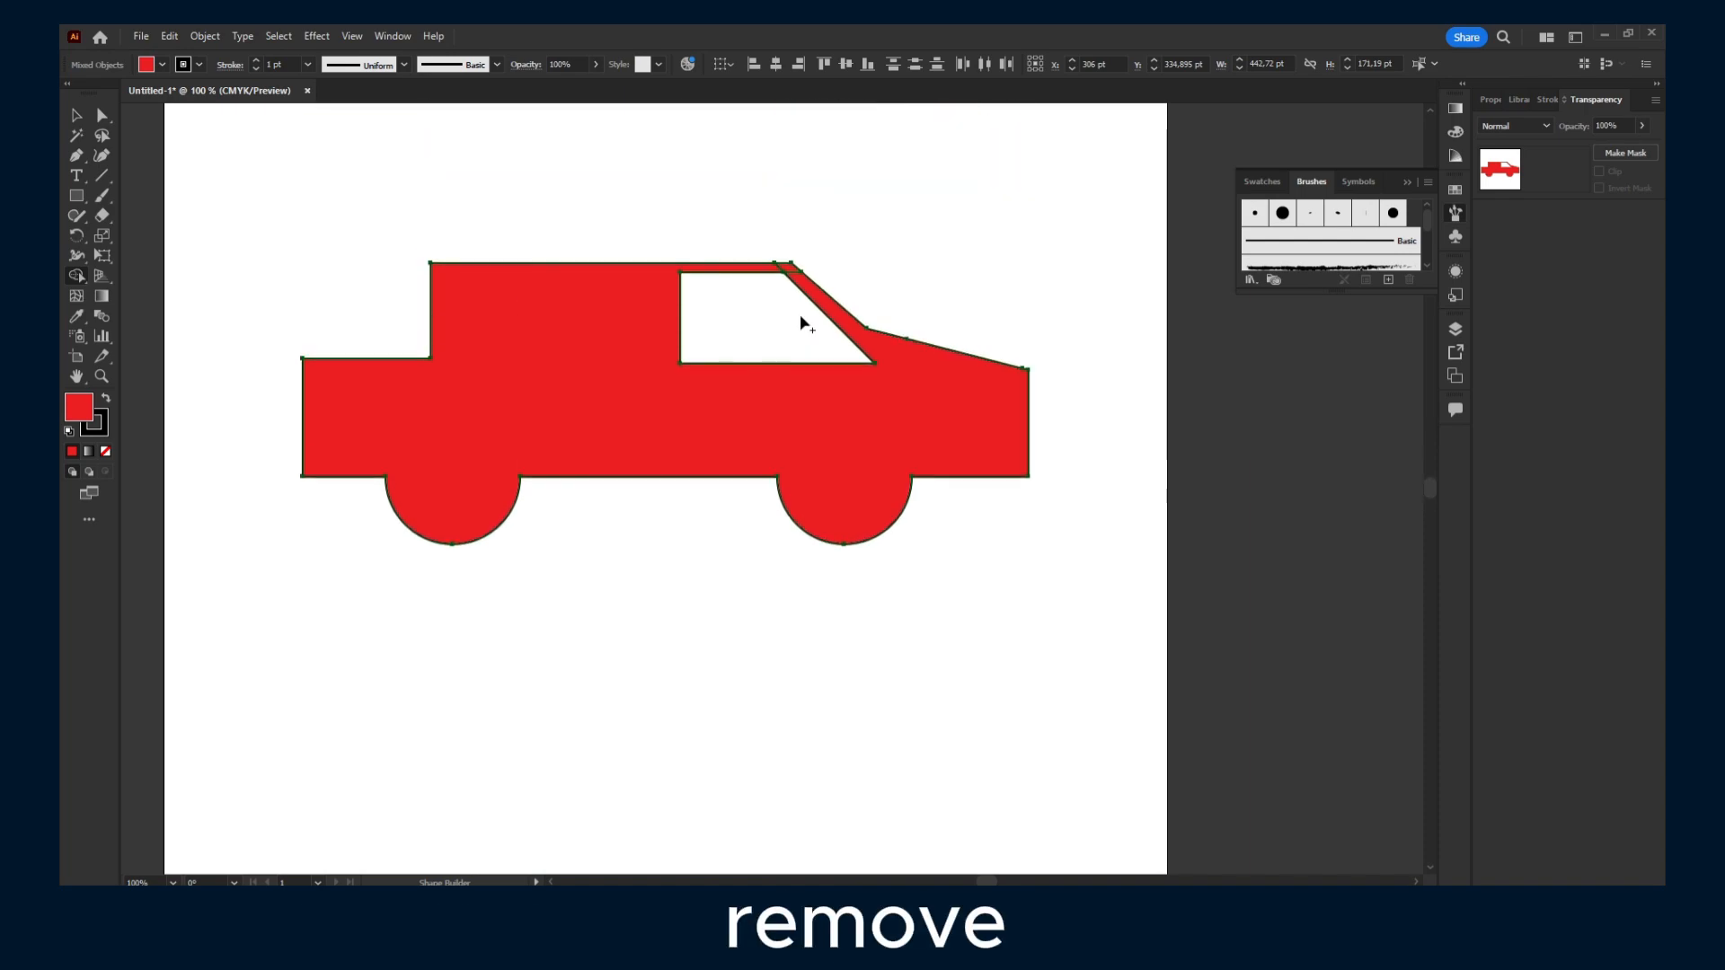
pyautogui.keyDown('alt'); pyautogui.scroll(4, 803, 320); pyautogui.keyUp('alt')
pyautogui.moveTo(767, 401)
pyautogui.mouseDown()
pyautogui.moveTo(677, 369)
pyautogui.moveTo(722, 386)
pyautogui.mouseUp()
pyautogui.keyDown('alt'); pyautogui.scroll(-5, 881, 397); pyautogui.keyUp('alt')
pyautogui.keyDown('alt'); pyautogui.scroll(4, 876, 395); pyautogui.keyUp('alt')
pyautogui.keyDown('alt'); pyautogui.scroll(-4, 811, 429); pyautogui.keyUp('alt')
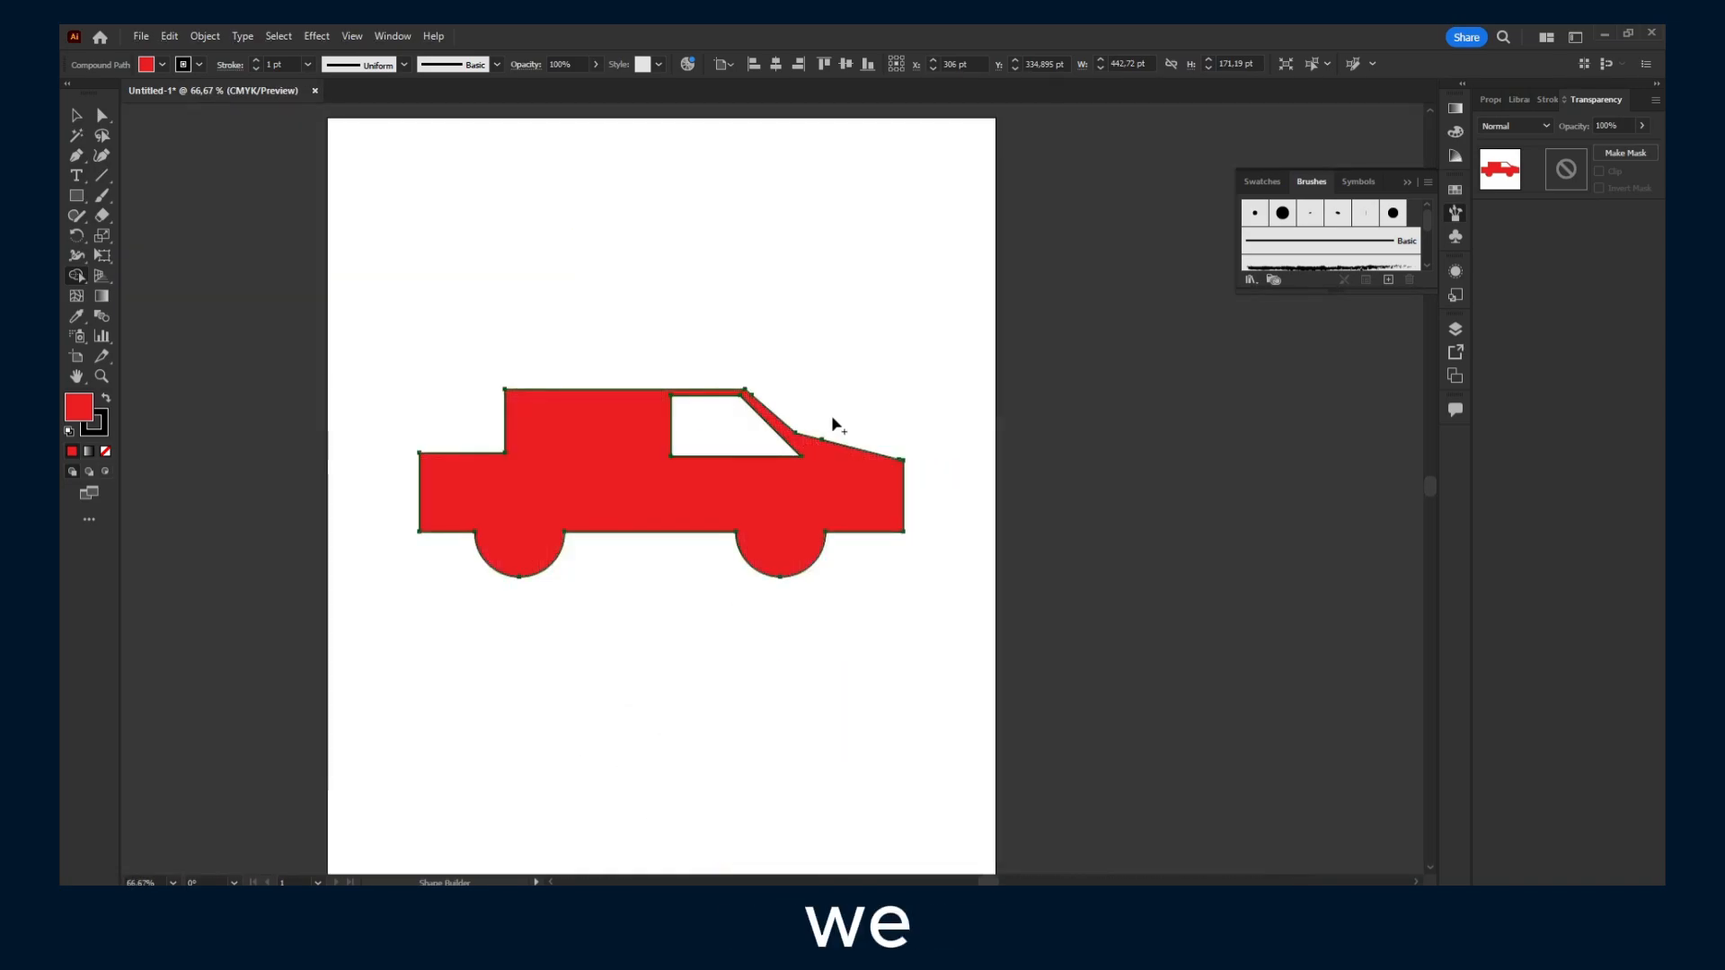
pyautogui.keyDown('alt'); pyautogui.scroll(3, 817, 440); pyautogui.keyUp('alt')
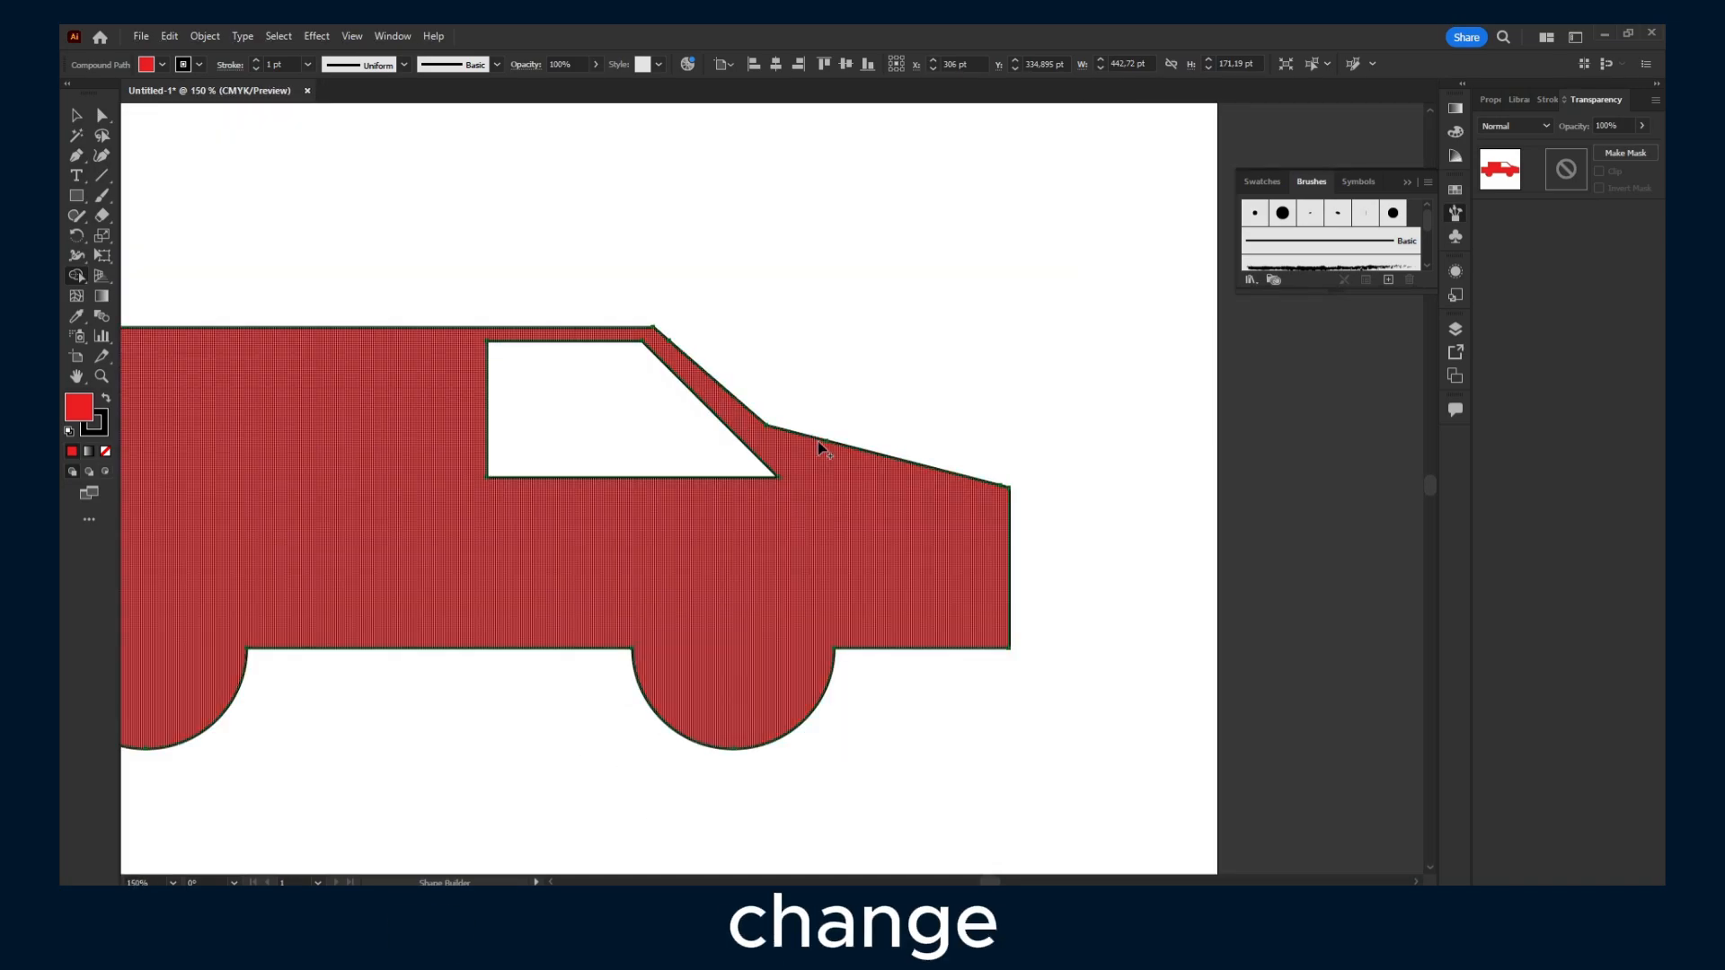
pyautogui.moveTo(815, 419); pyautogui.dragTo(849, 467)
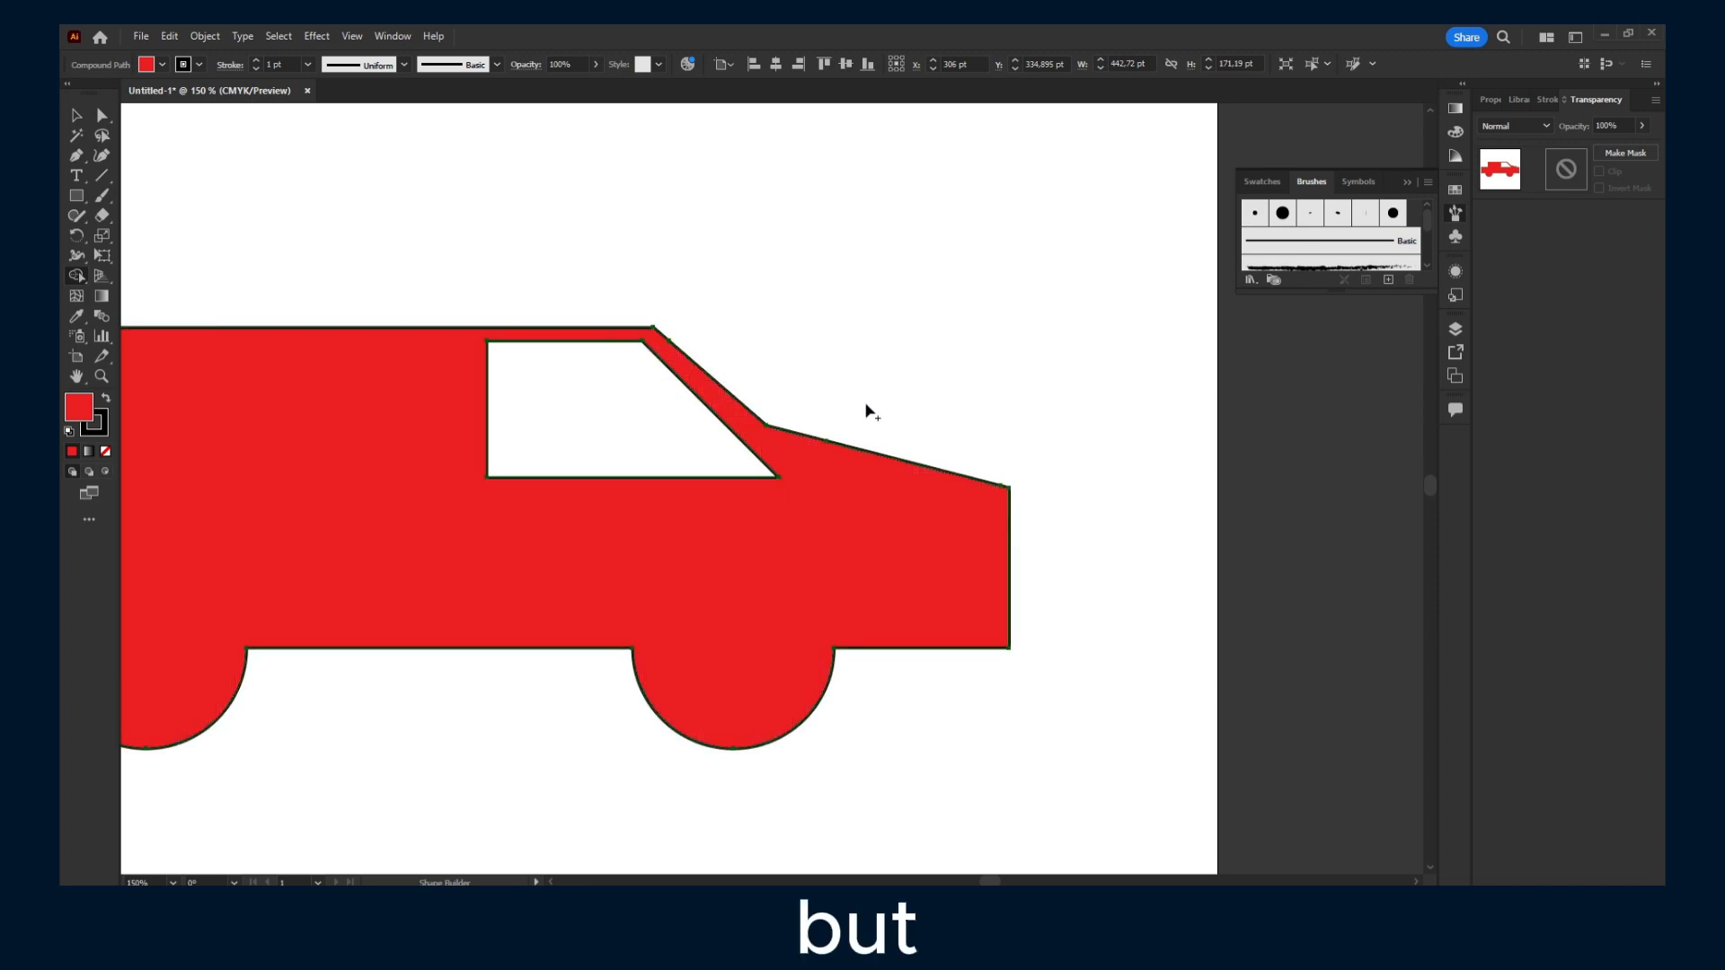
# Delete the extra anchor point on the hood's sloping edge with Direct Selection and deselect the car.
pyautogui.press('a')
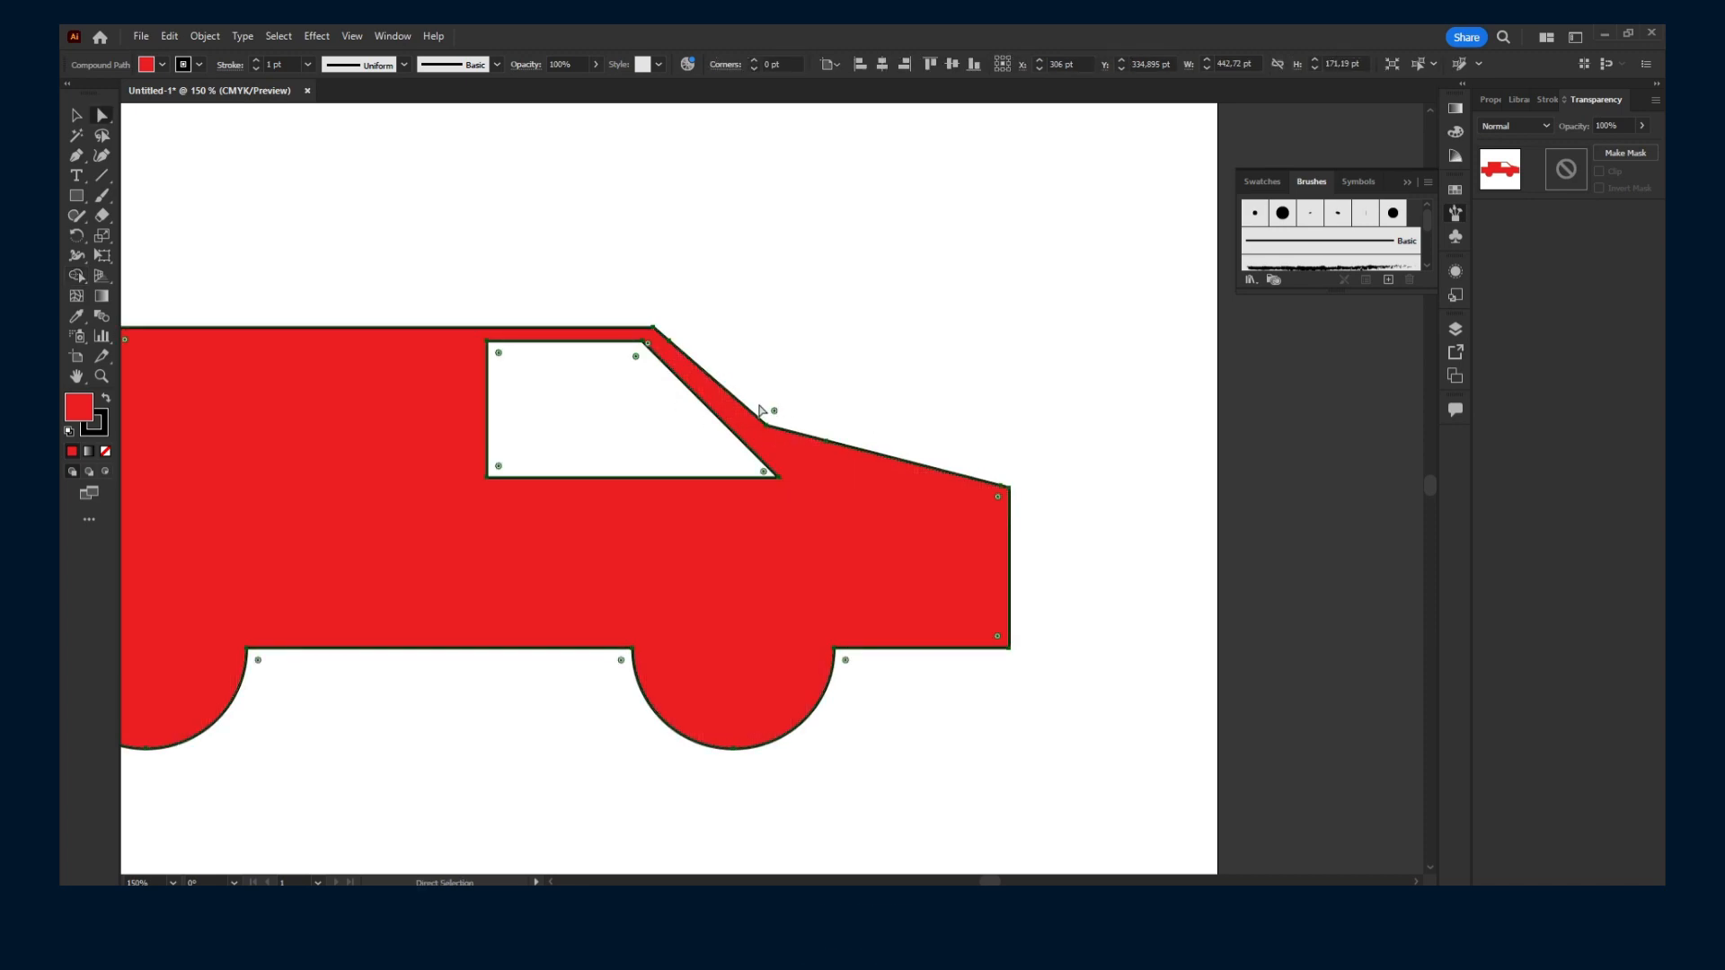
pyautogui.click(826, 440)
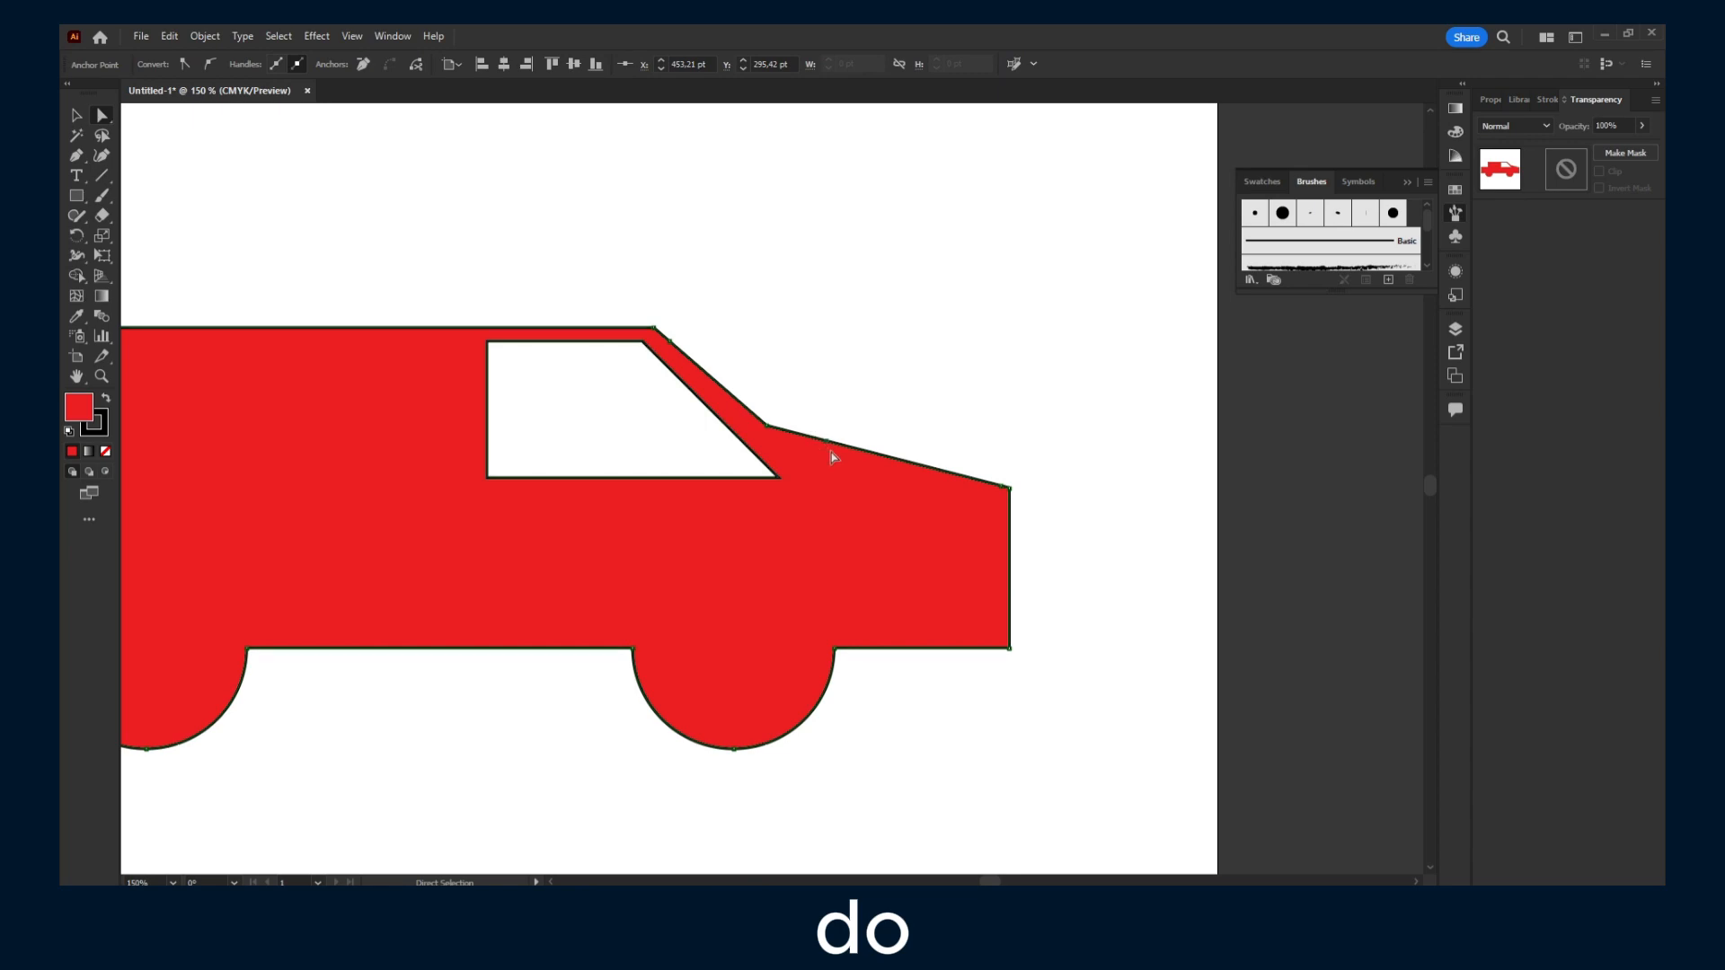
pyautogui.rightClick(825, 445)
pyautogui.click(841, 438)
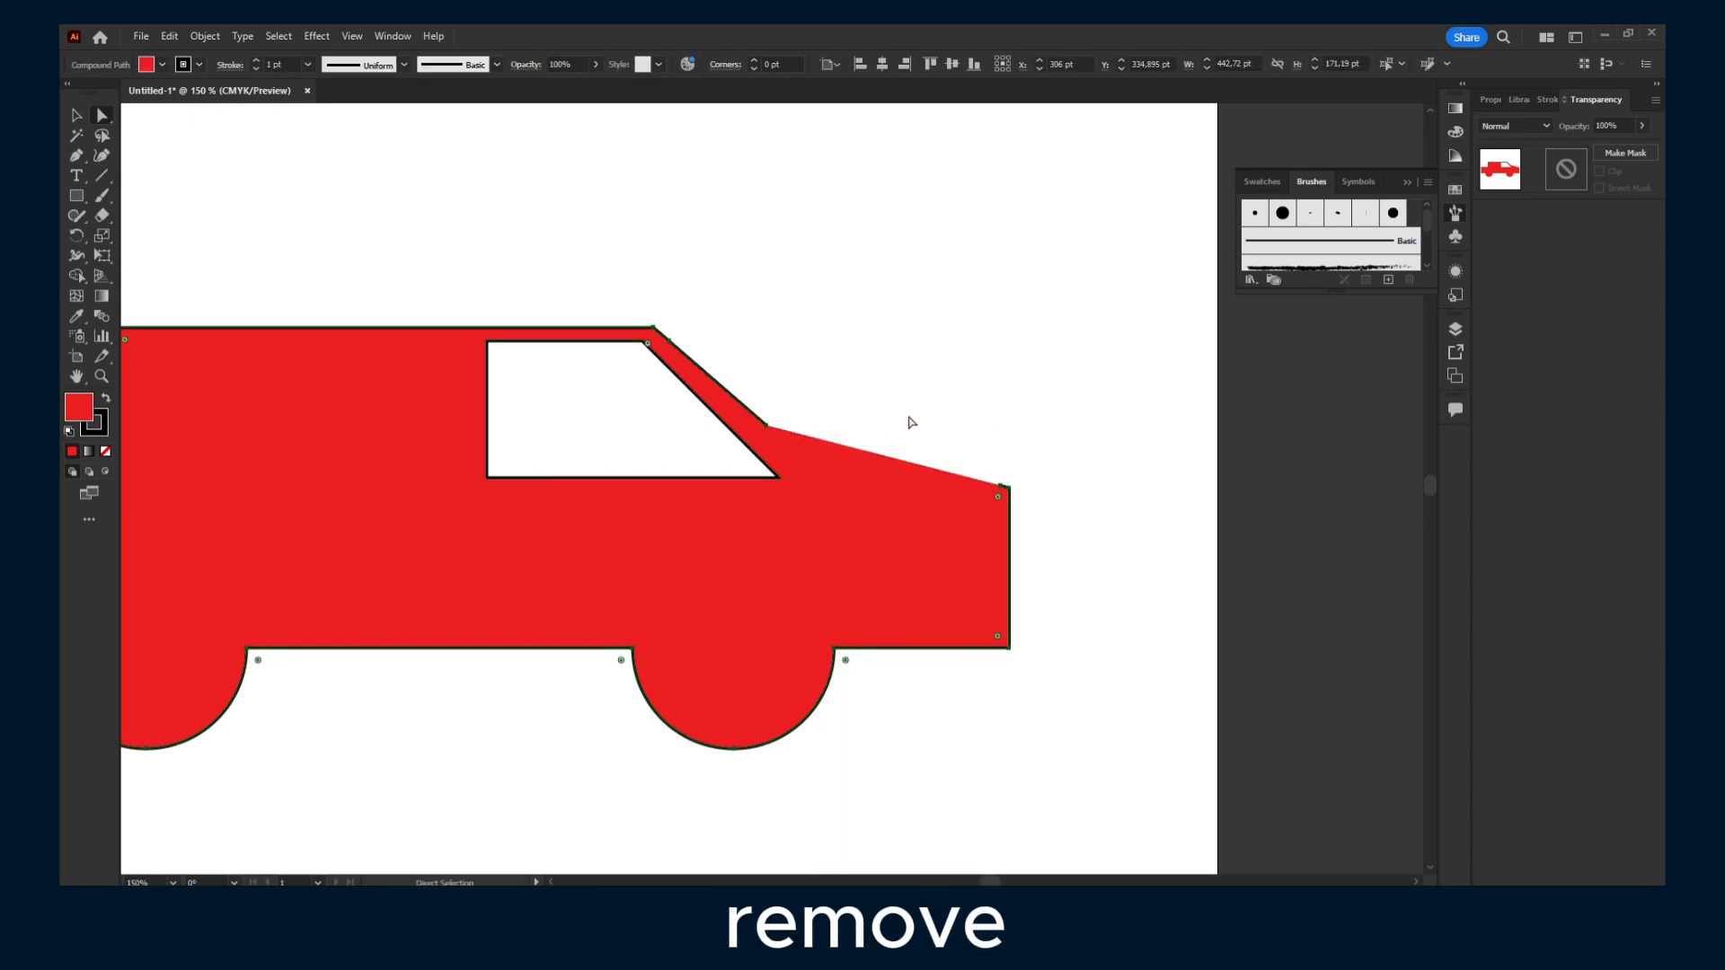
pyautogui.click(1019, 485)
pyautogui.scroll(-1, 1020, 485)
pyautogui.scroll(1, 1019, 485)
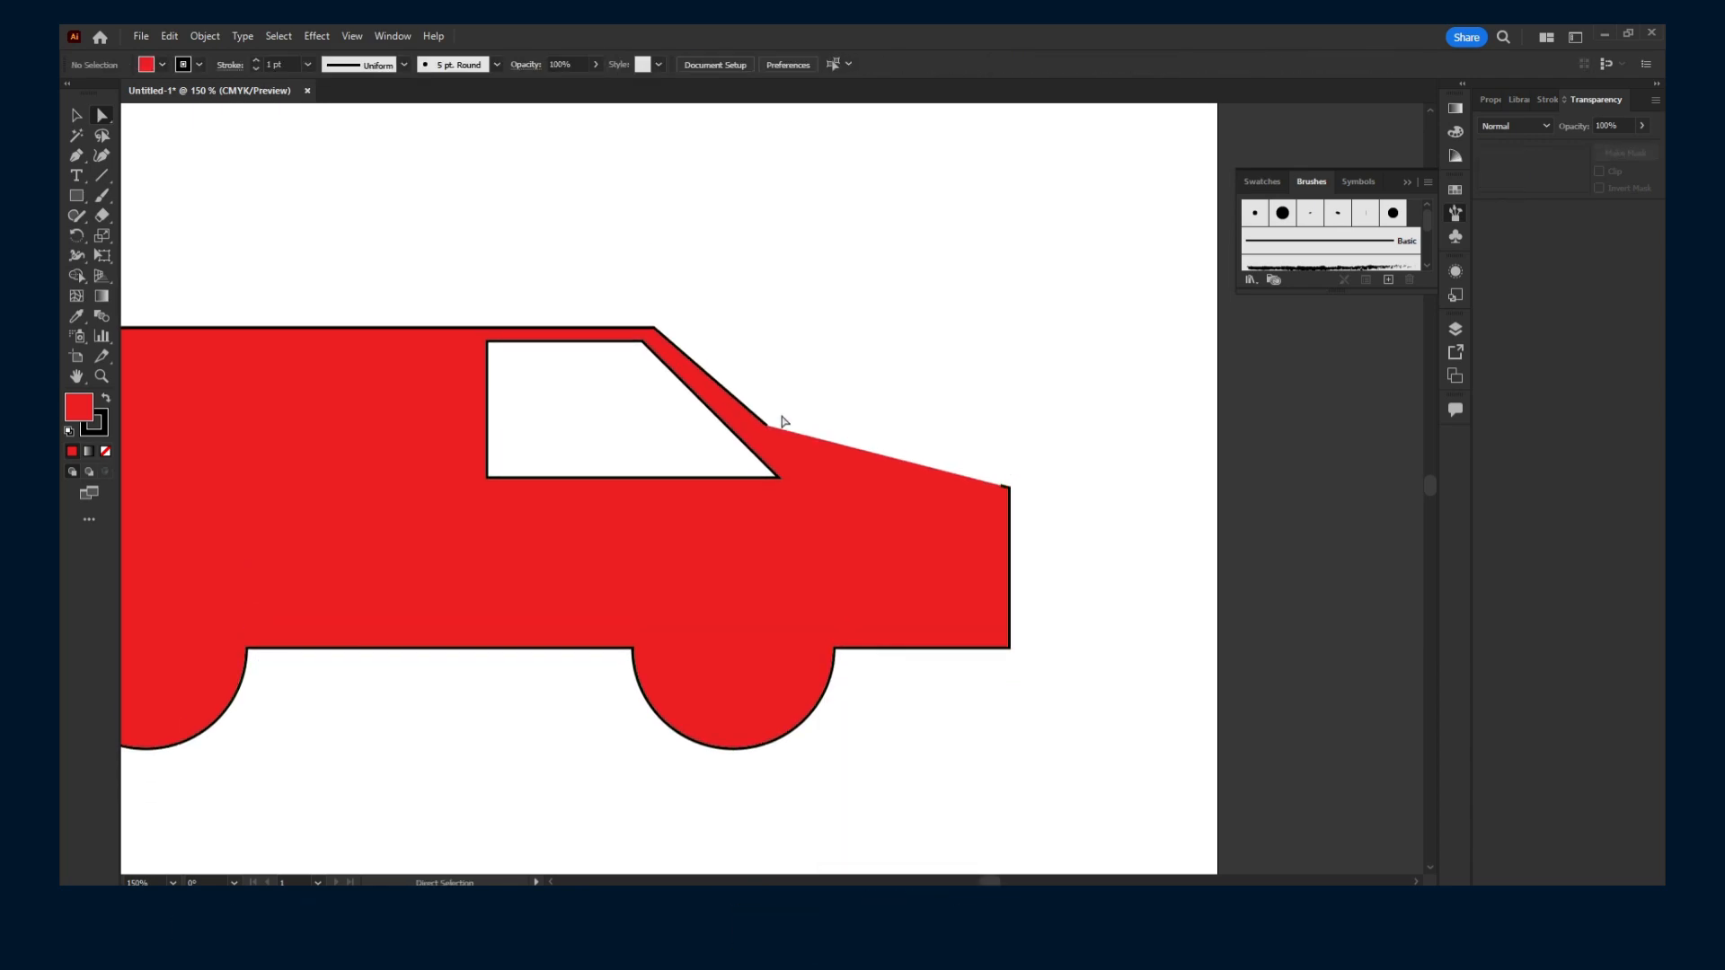
pyautogui.scroll(-4, 762, 394)
pyautogui.scroll(4, 734, 375)
pyautogui.scroll(-2, 568, 382)
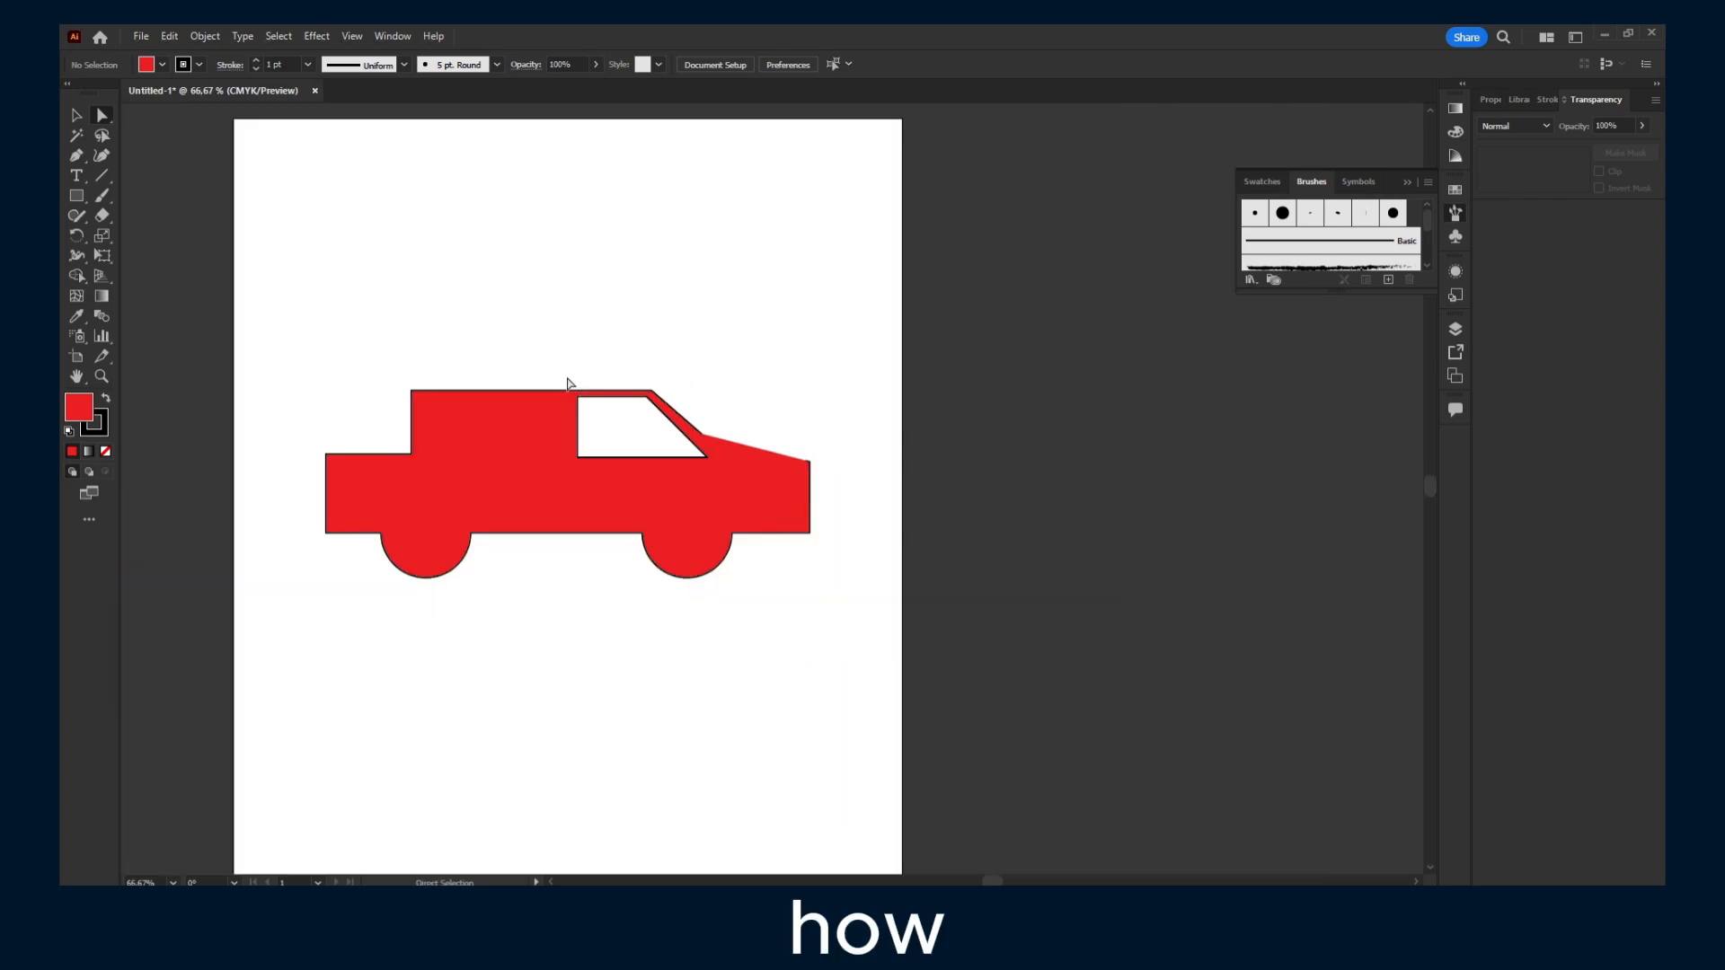
pyautogui.click(754, 911)
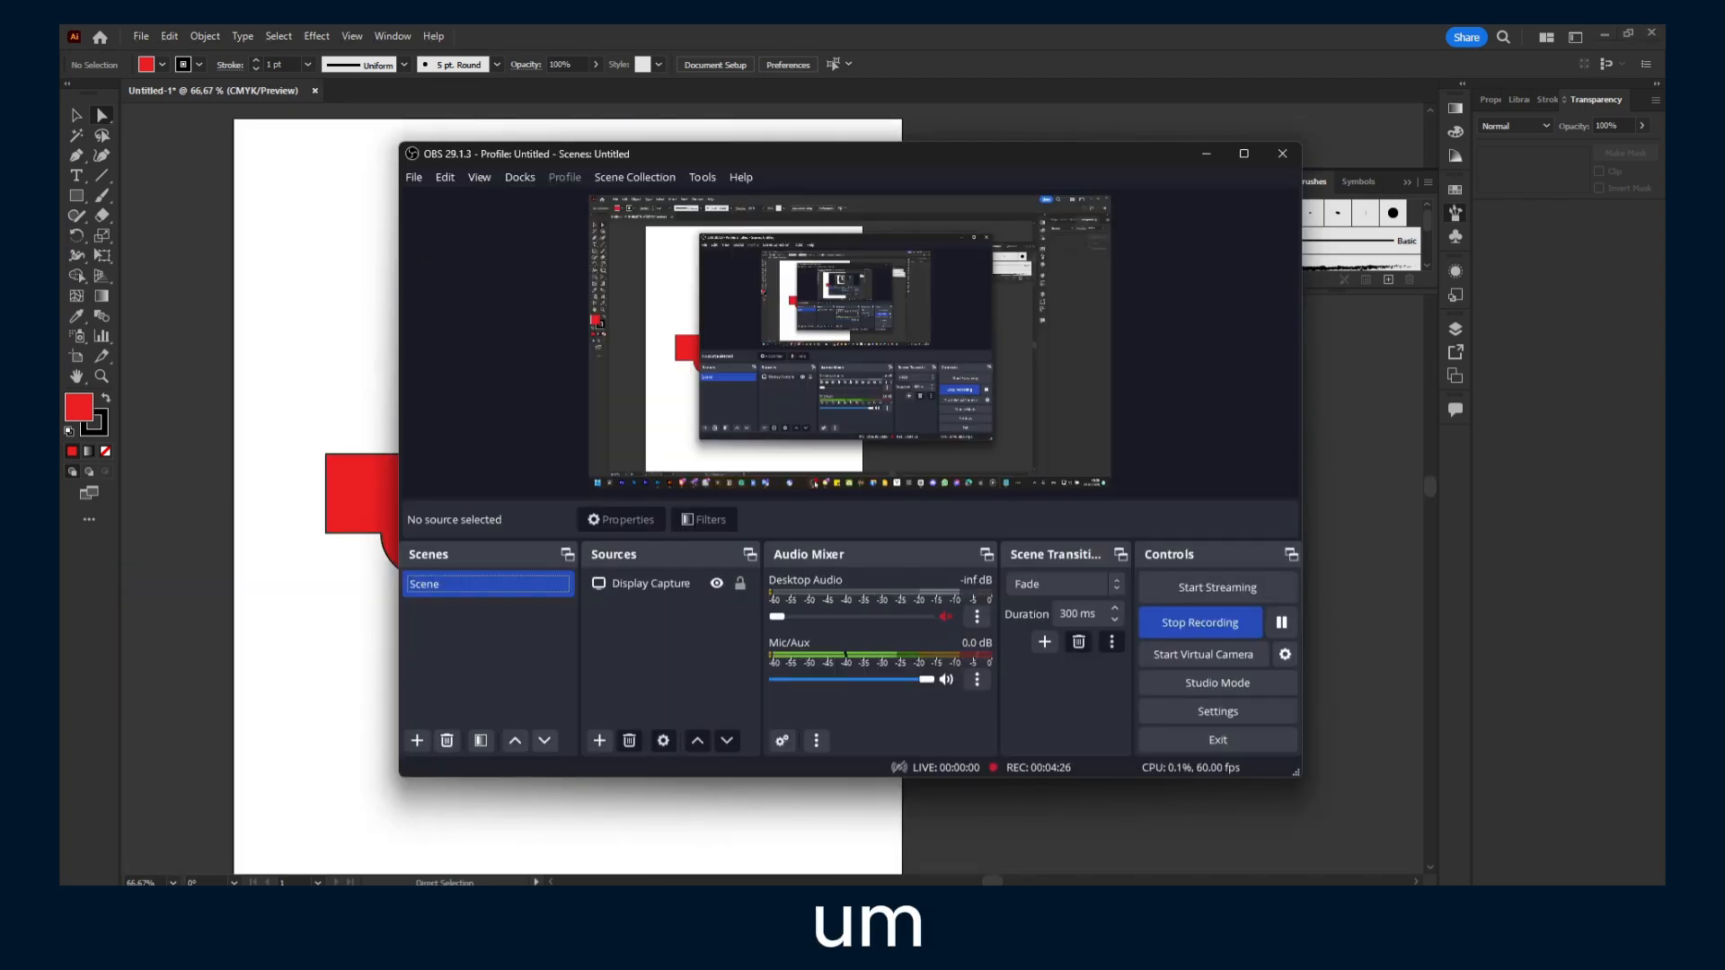